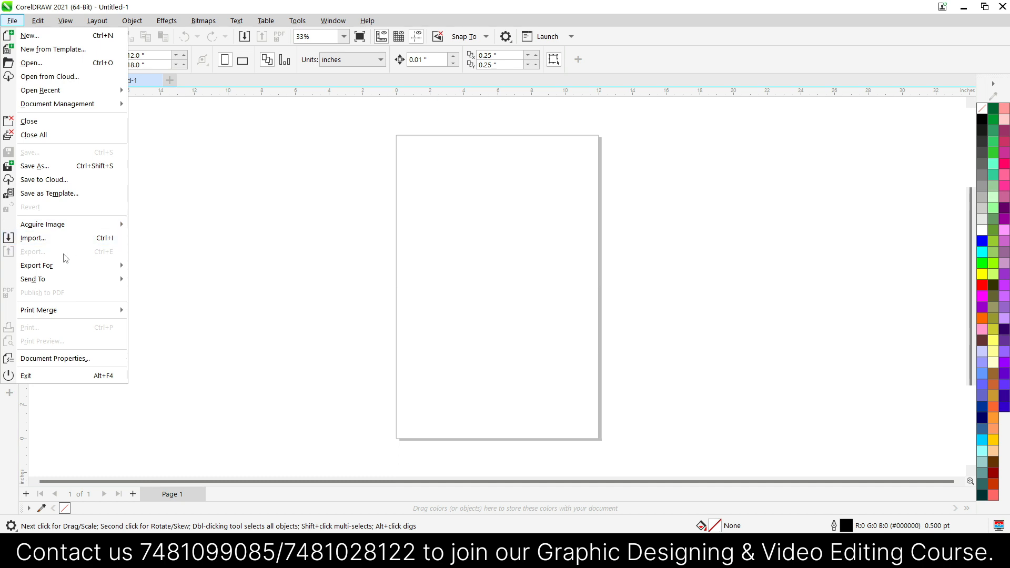
{"action": "mouse_move", "coordinate": [83, 266]}
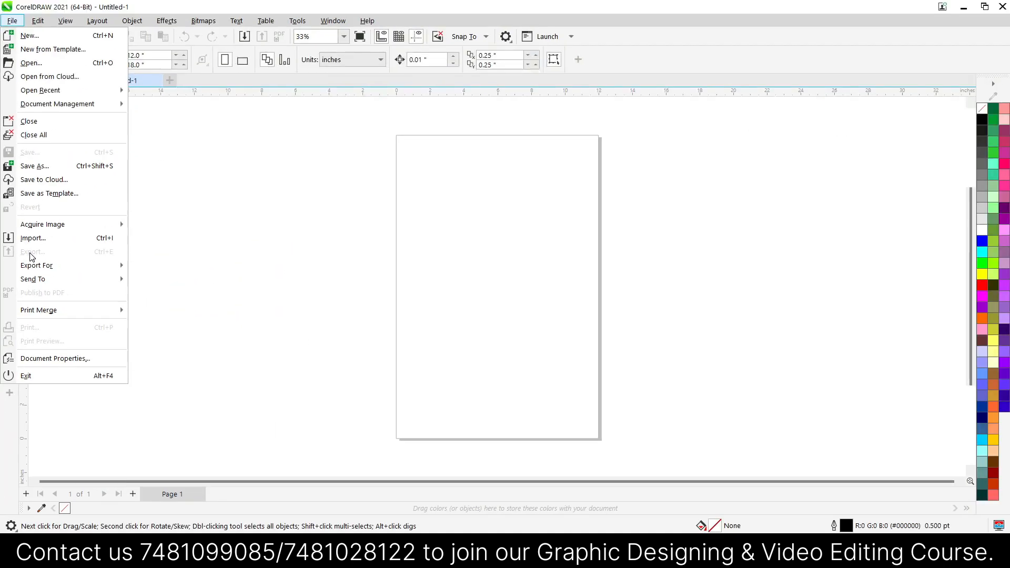
{"action": "mouse_move", "coordinate": [79, 264]}
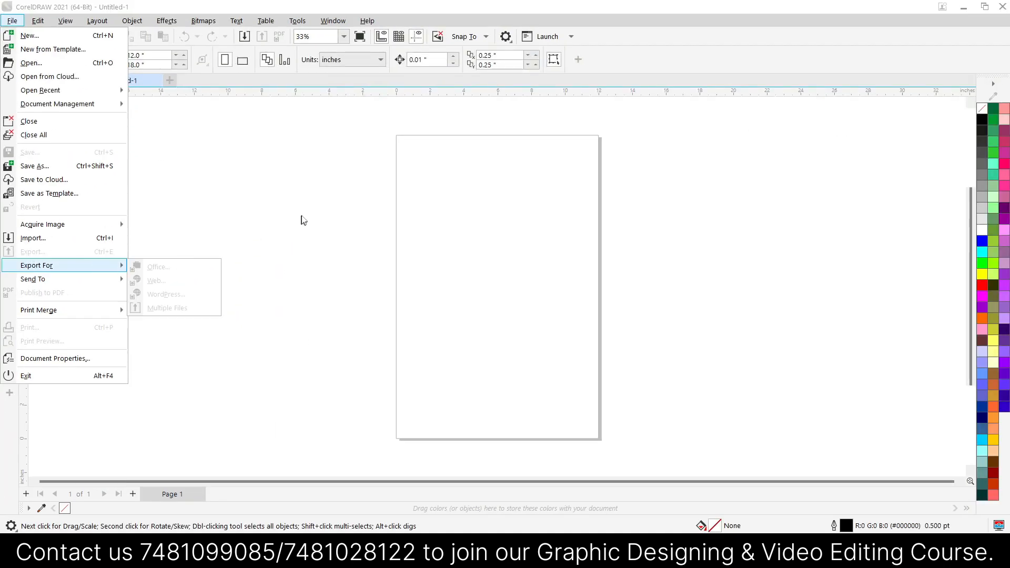
{"action": "left_click", "coordinate": [304, 219]}
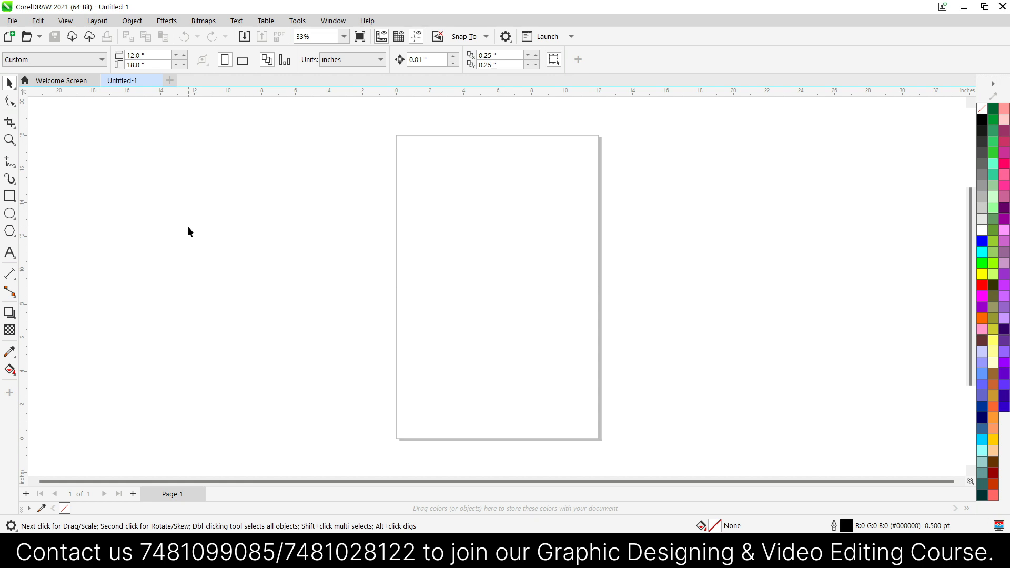
Step: Import the JPG image 02 and place it over the page's left edge at about 19.1 inches square
{"action": "left_click", "coordinate": [11, 20]}
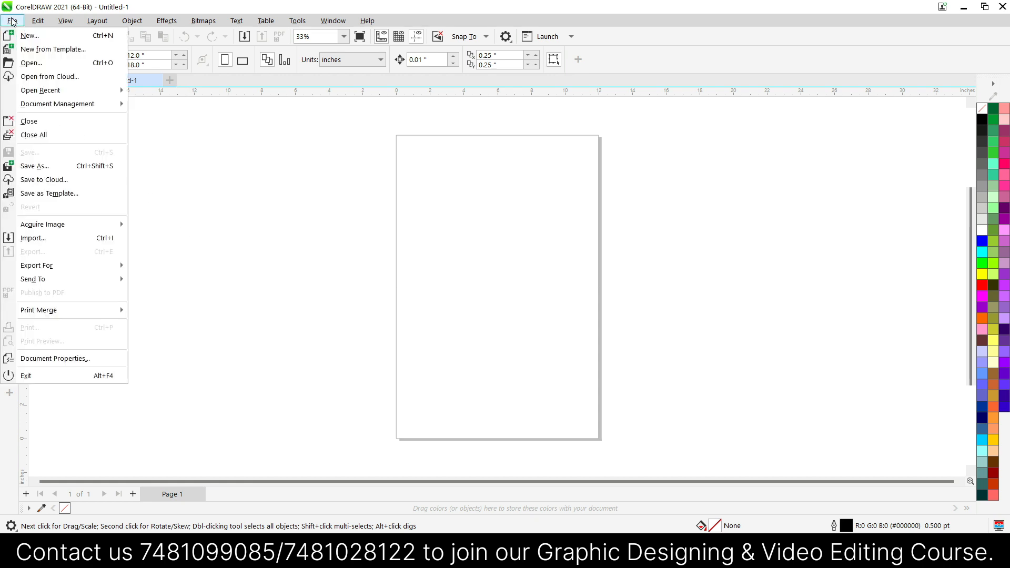
{"action": "left_click", "coordinate": [51, 241]}
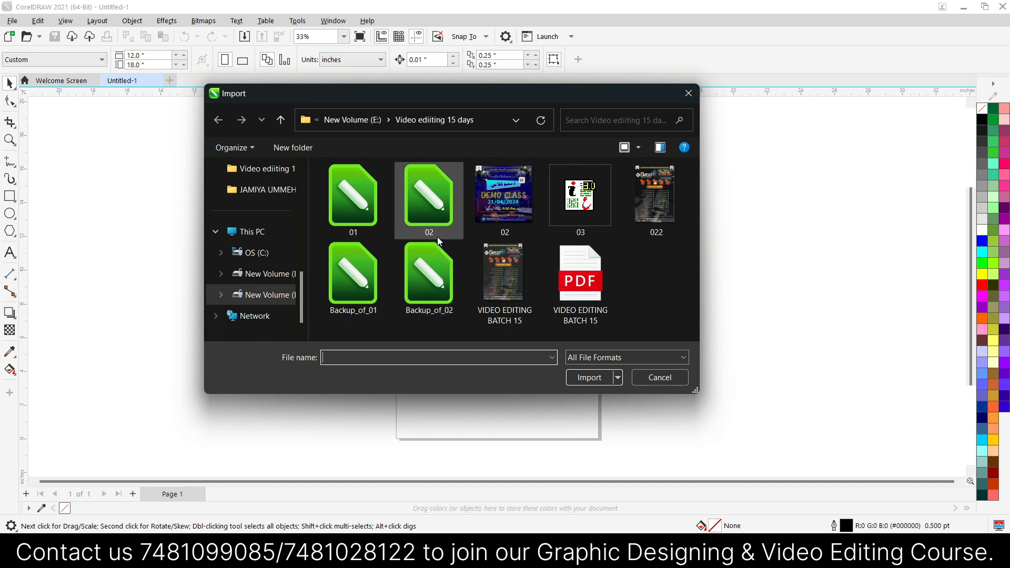
{"action": "left_click", "coordinate": [498, 190]}
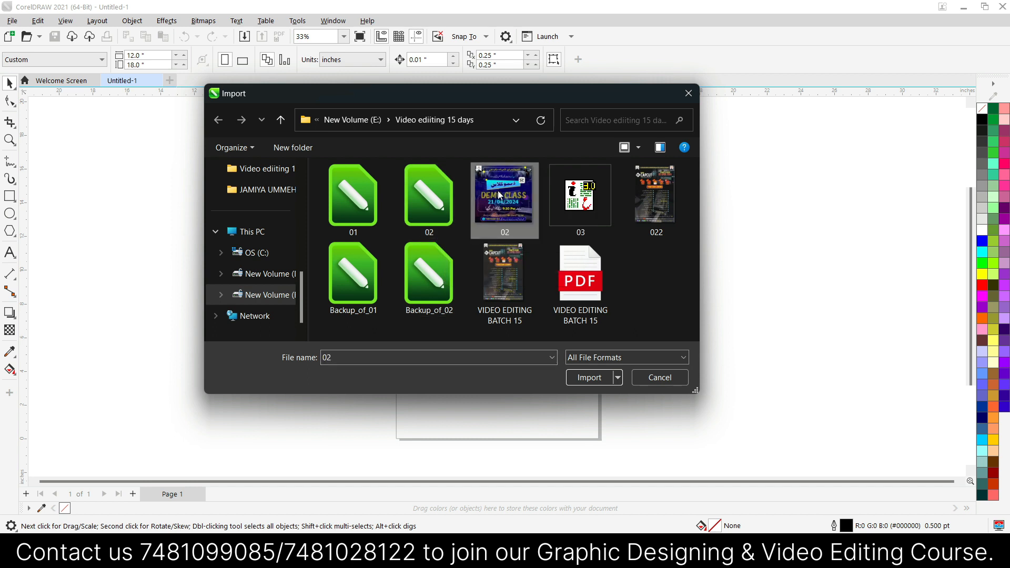
{"action": "left_click", "coordinate": [580, 378]}
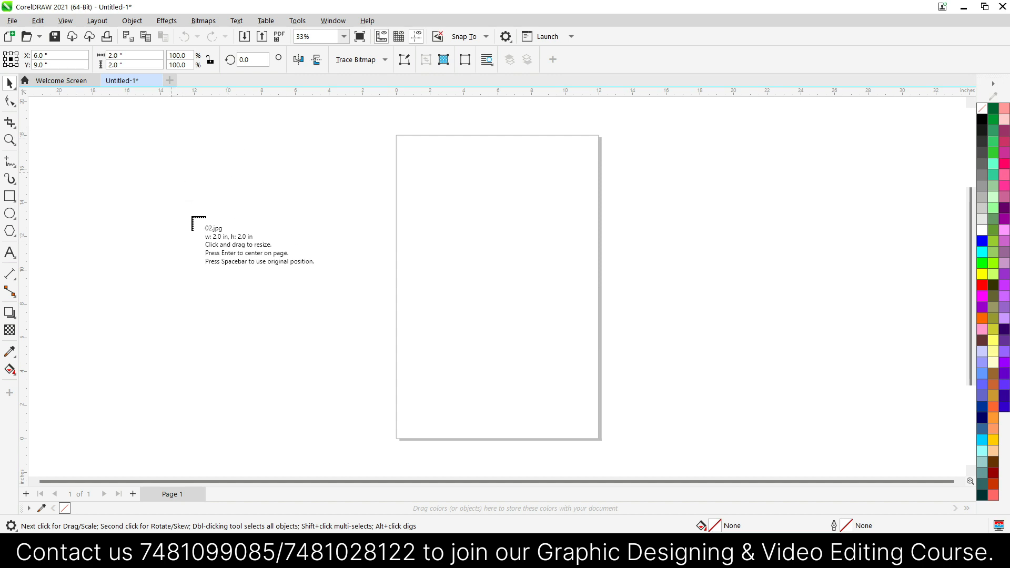
{"action": "left_click_drag", "start_coordinate": [161, 132], "coordinate": [535, 461]}
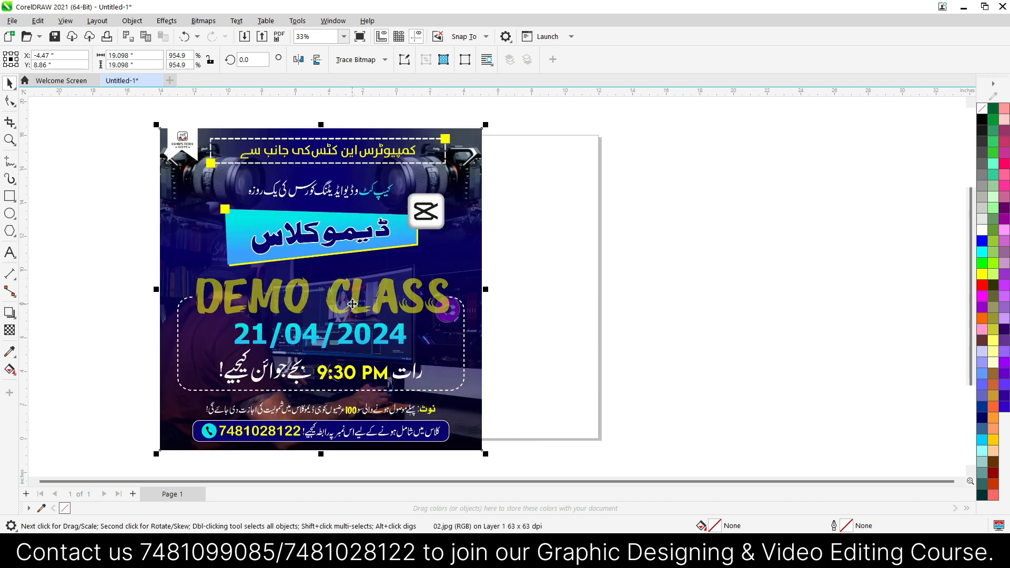
Step: Move the image further onto the page, try squashing its height to about 10.95 inches, and undo the squash
{"action": "left_click_drag", "start_coordinate": [352, 304], "coordinate": [424, 302]}
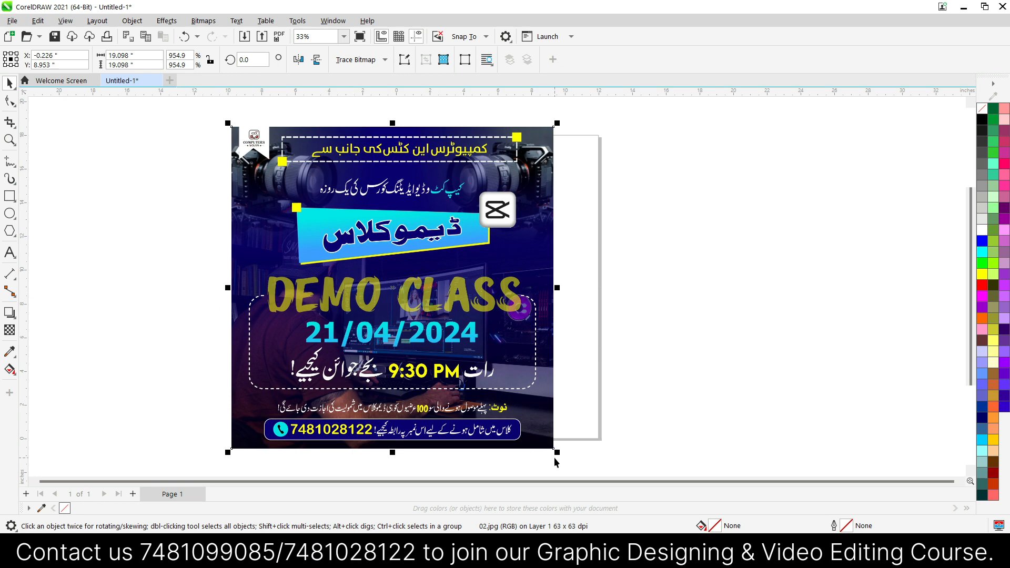
{"action": "left_click_drag", "start_coordinate": [392, 453], "coordinate": [394, 320]}
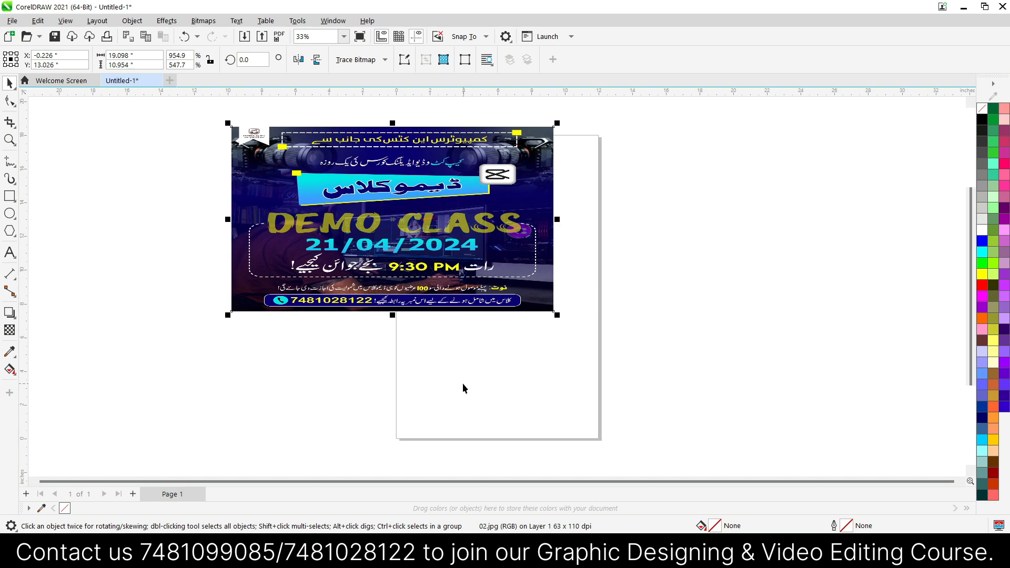
{"action": "key", "text": "ctrl+z"}
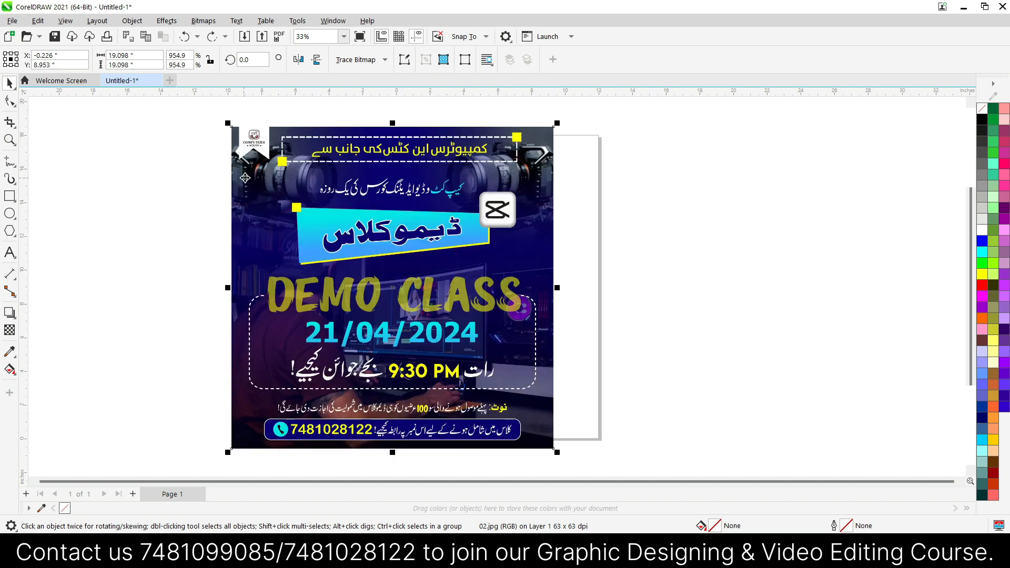
Step: Scale the image proportionally to about 15.5 inches square, reposition it beside the page centre, and delete it
{"action": "left_click_drag", "start_coordinate": [227, 124], "coordinate": [370, 263]}
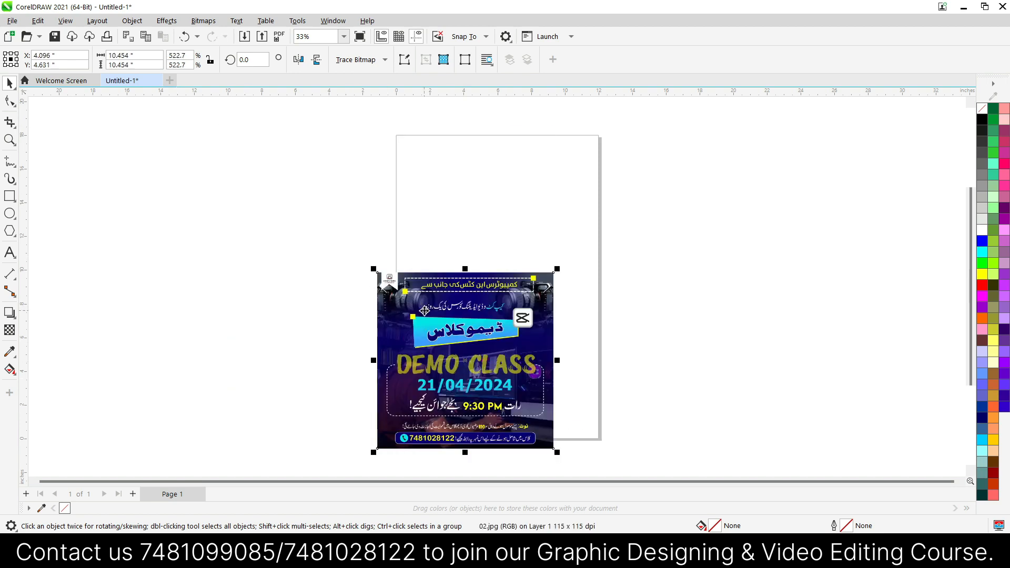
{"action": "left_click_drag", "start_coordinate": [422, 306], "coordinate": [270, 190]}
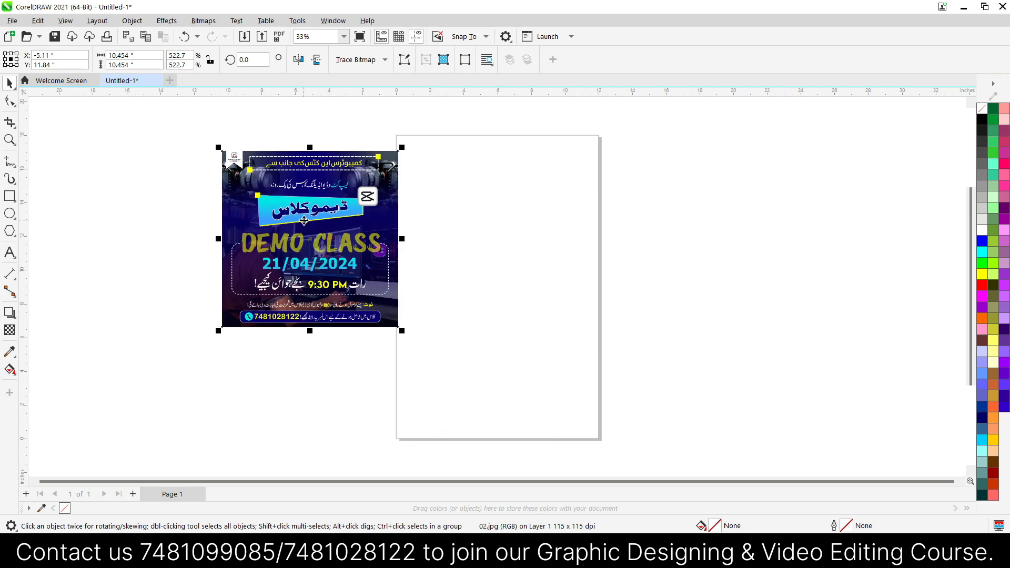
{"action": "left_click_drag", "start_coordinate": [402, 331], "coordinate": [546, 421]}
{"action": "left_click_drag", "start_coordinate": [432, 346], "coordinate": [407, 325]}
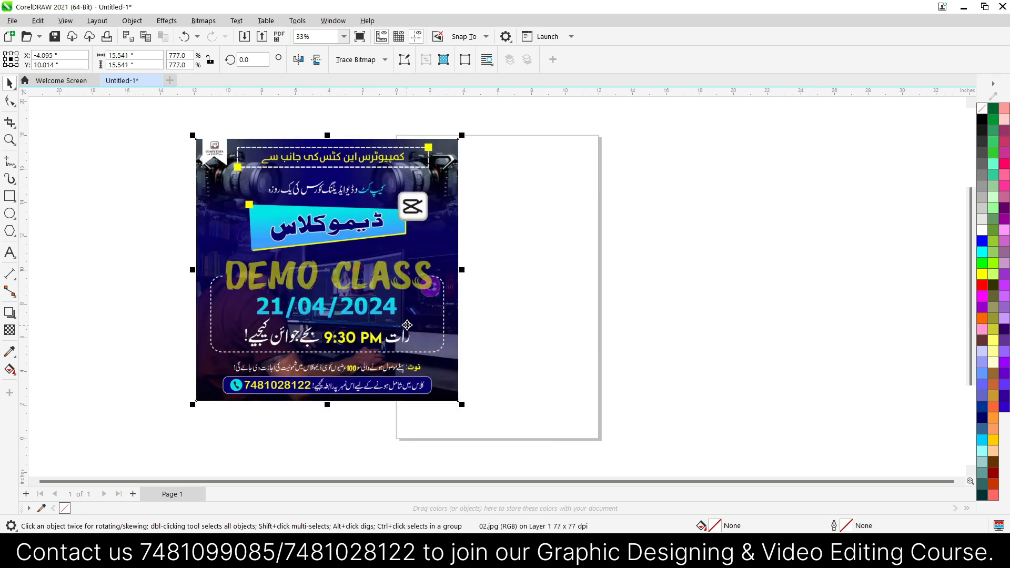
{"action": "key", "text": "Delete"}
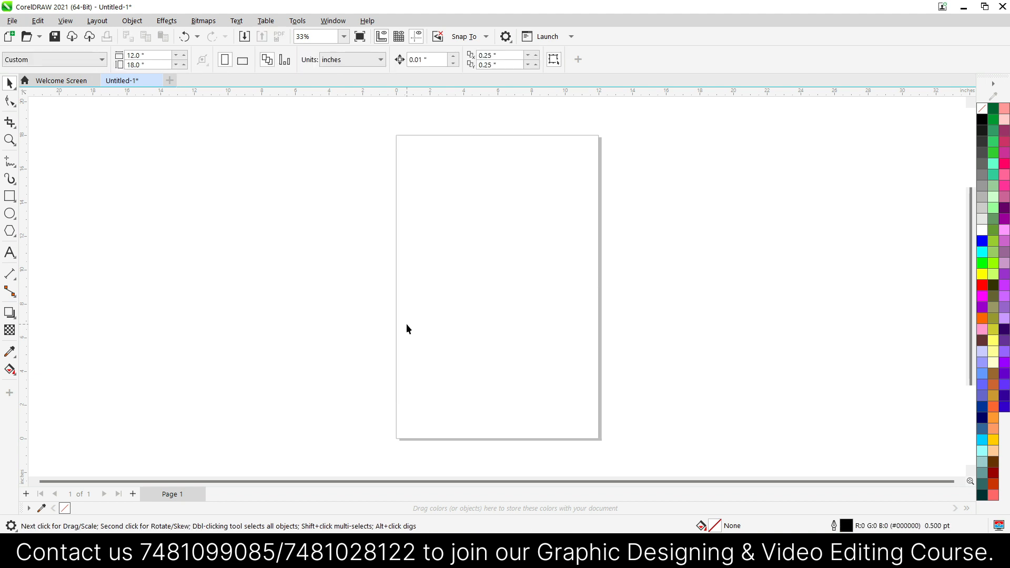
Step: Import the JPG image 02 centred on the page at its original 2 by 2 inch size, and delete it
{"action": "left_click", "coordinate": [12, 20]}
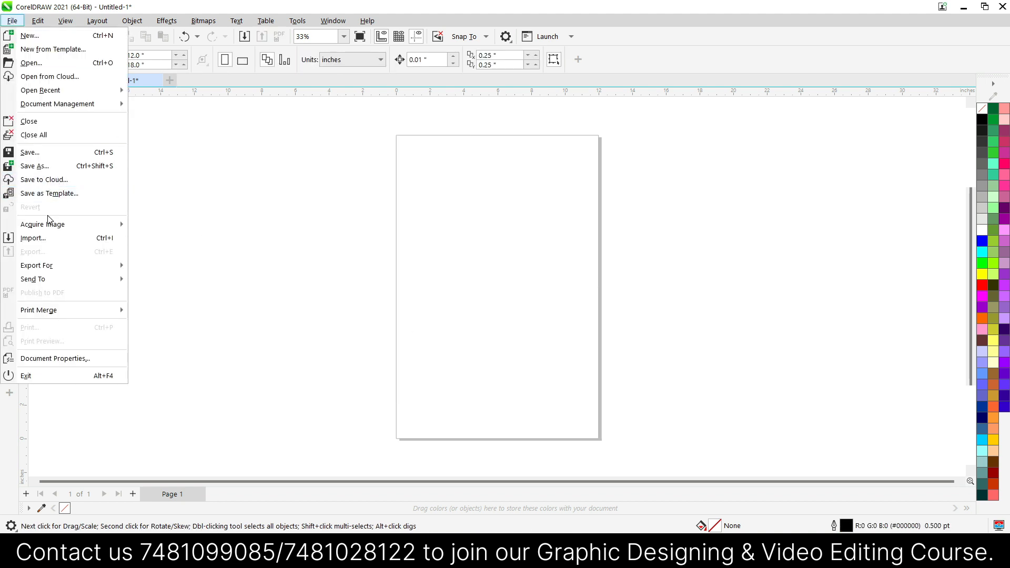
{"action": "left_click", "coordinate": [208, 230]}
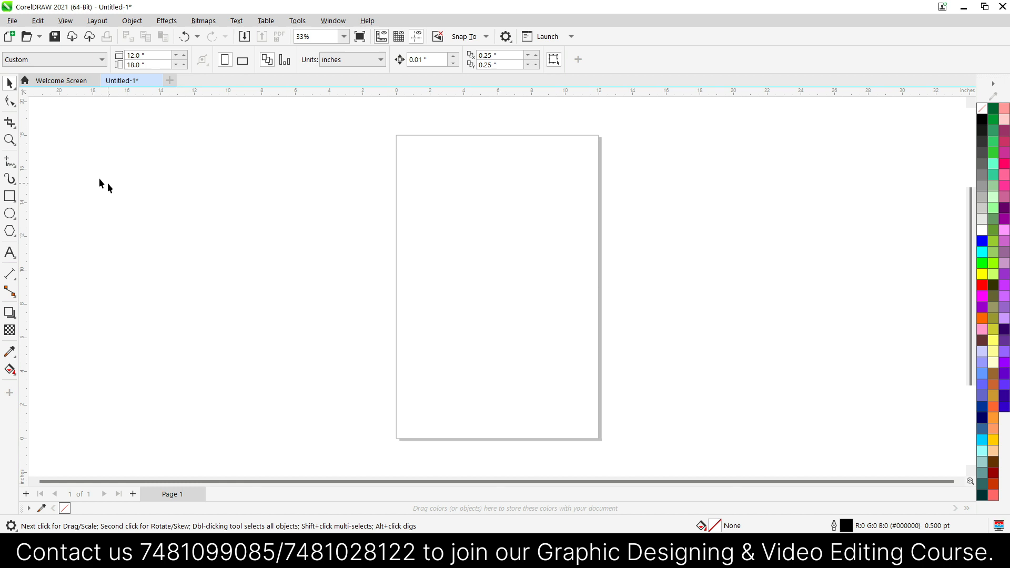
{"action": "left_click", "coordinate": [245, 36]}
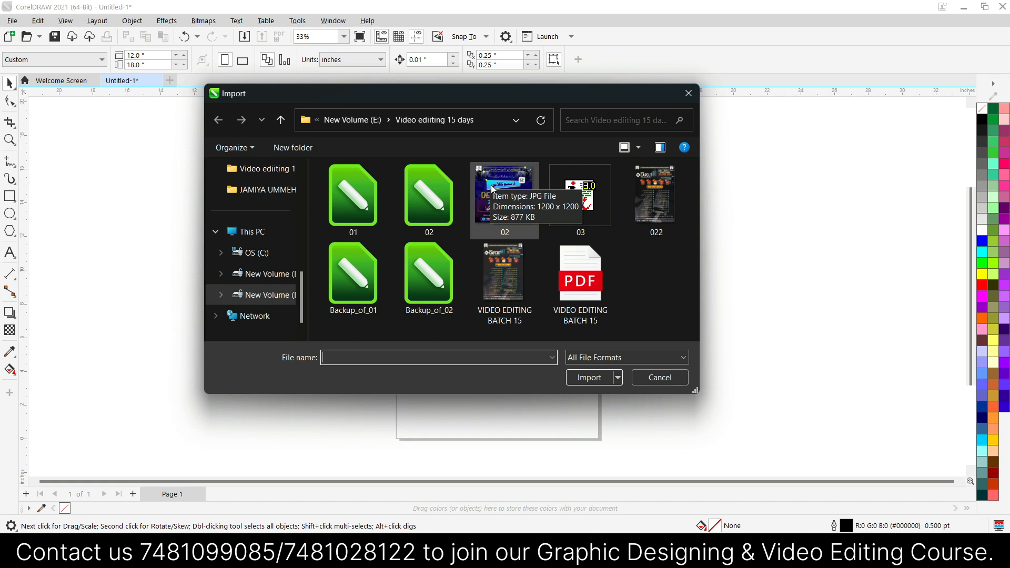
{"action": "left_click", "coordinate": [507, 196]}
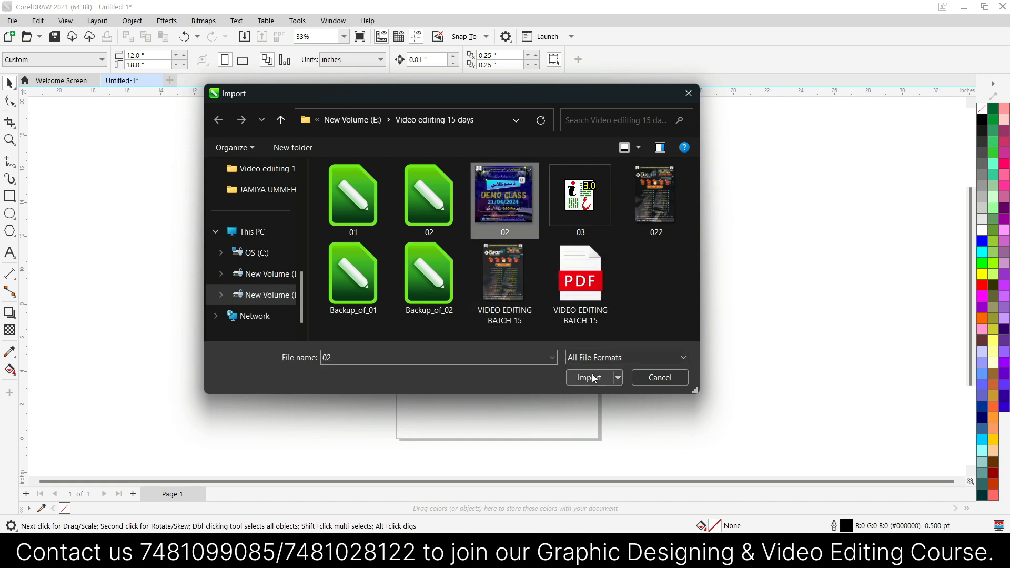
{"action": "double_click", "coordinate": [504, 204]}
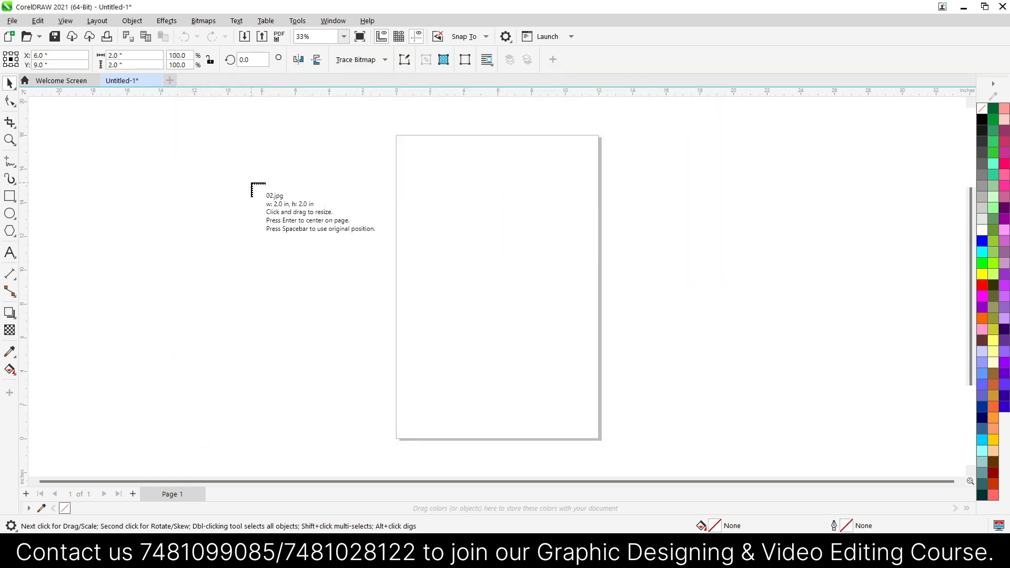
{"action": "key", "text": "Return"}
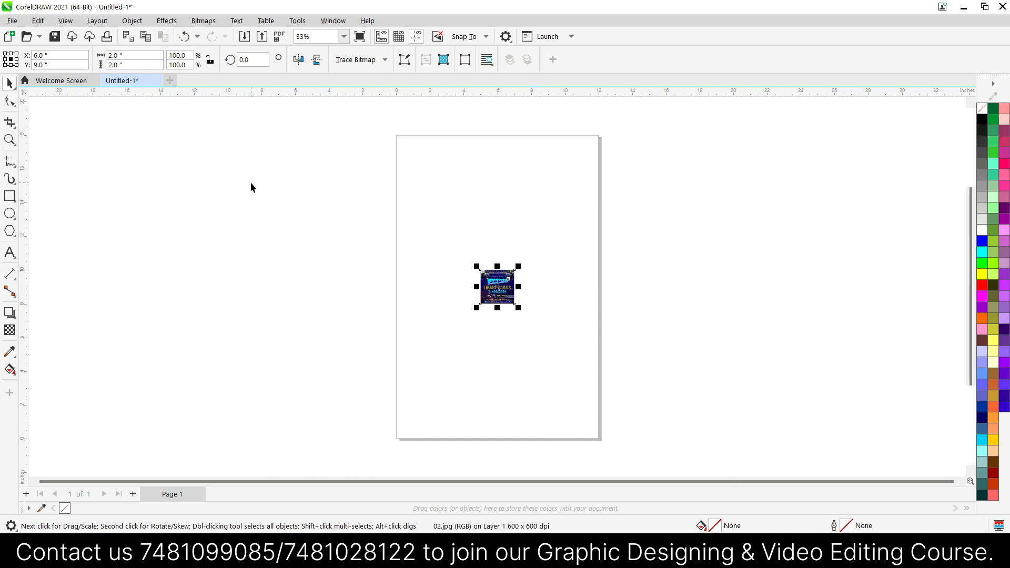
{"action": "key", "text": "shift+F2"}
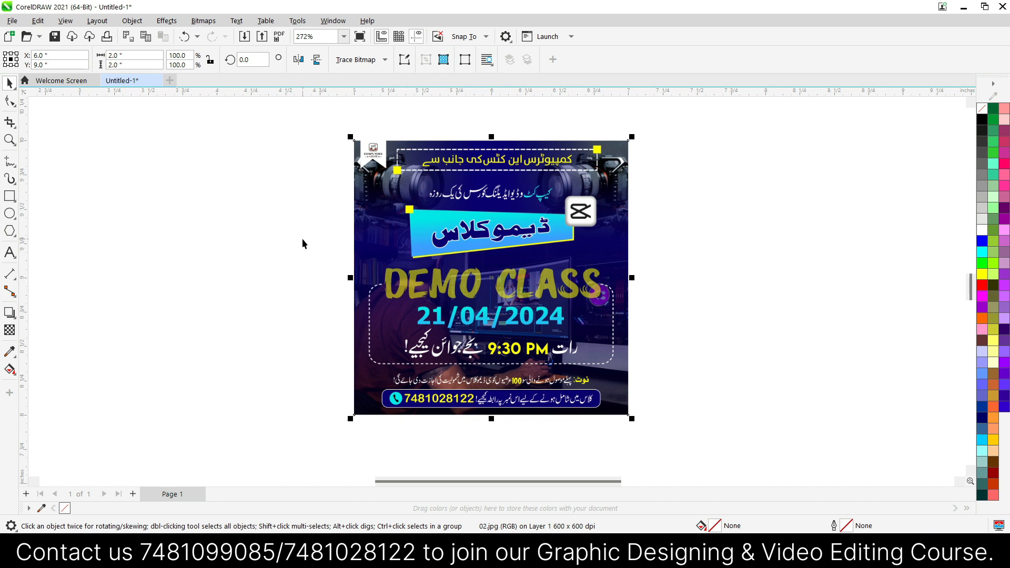
{"action": "key", "text": "Delete"}
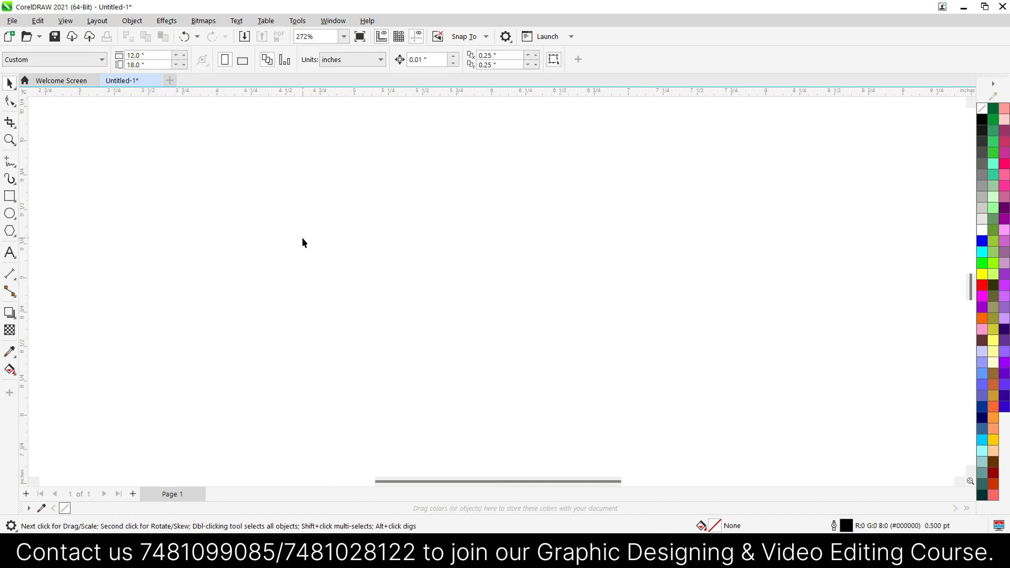
Step: Import the JPG image 02 again and centre it on the page
{"action": "key", "text": "ctrl+i"}
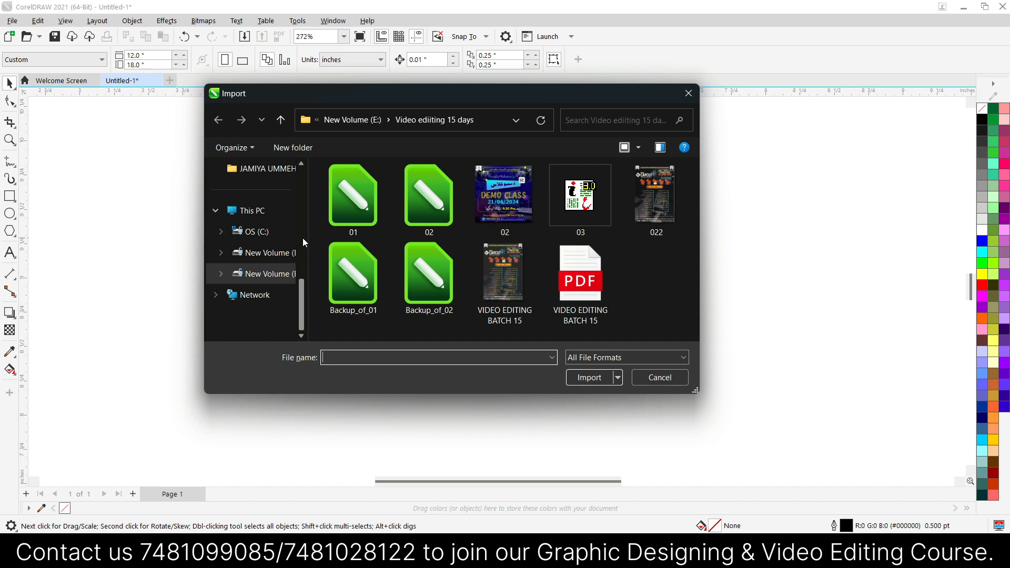
{"action": "double_click", "coordinate": [497, 198]}
{"action": "key", "text": "Return"}
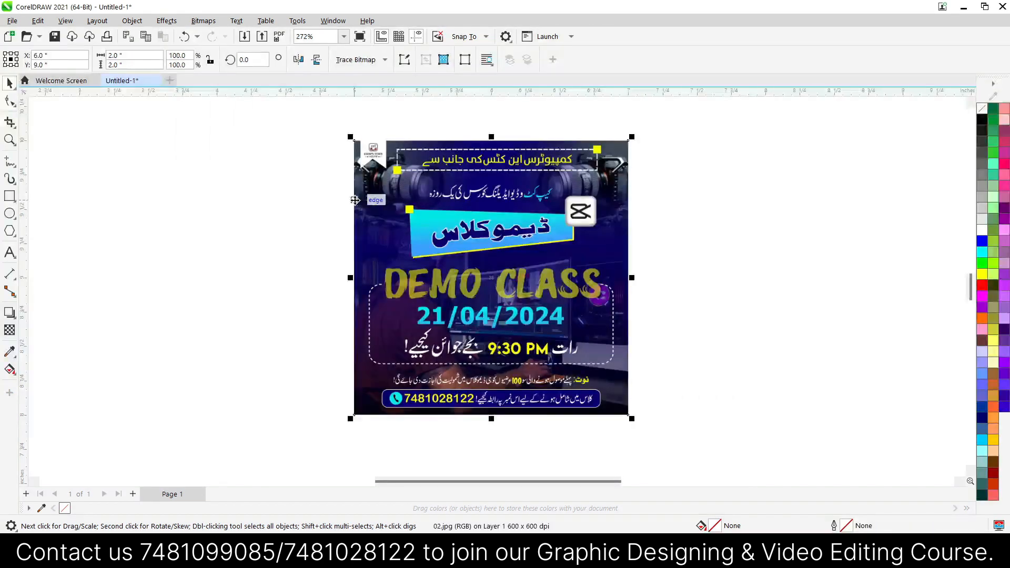
Step: Examine the centred image at several magnifications and delete it from the page
{"action": "scroll", "coordinate": [456, 213], "scroll_direction": "down", "scroll_amount": 6}
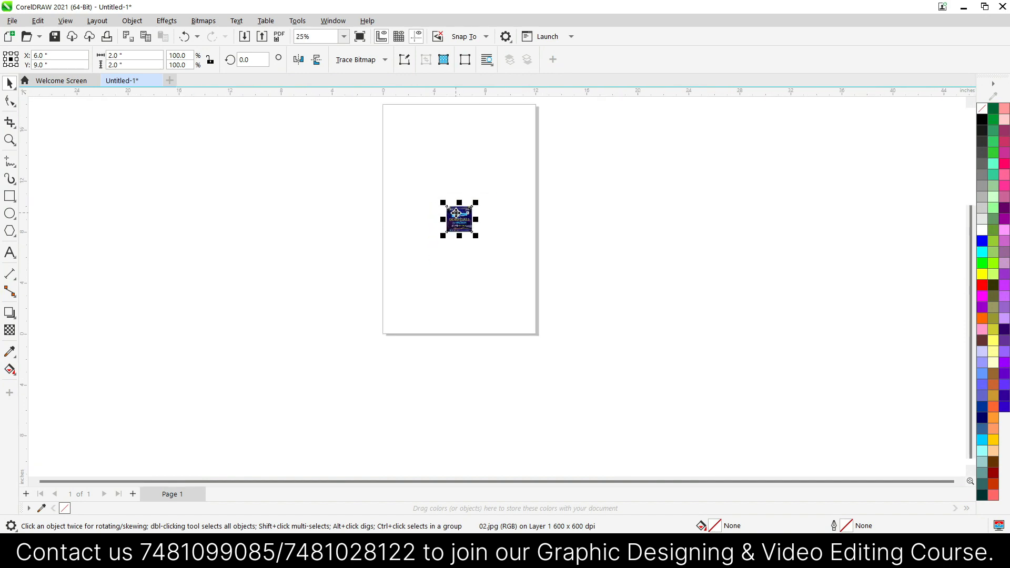
{"action": "scroll", "coordinate": [456, 213], "scroll_direction": "up", "scroll_amount": 6}
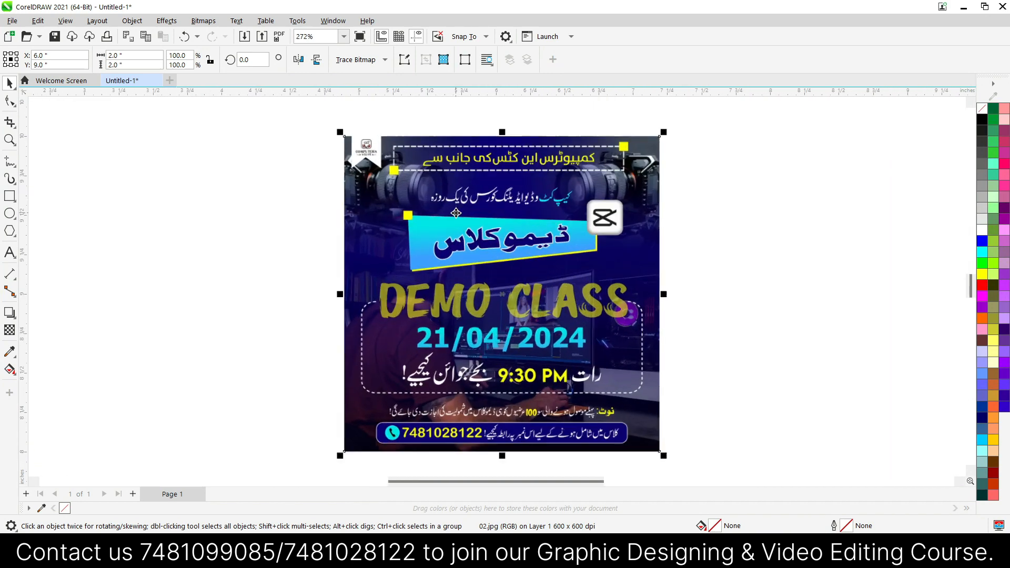
{"action": "scroll", "coordinate": [455, 213], "scroll_direction": "down", "scroll_amount": 2}
{"action": "scroll", "coordinate": [456, 213], "scroll_direction": "up", "scroll_amount": 2}
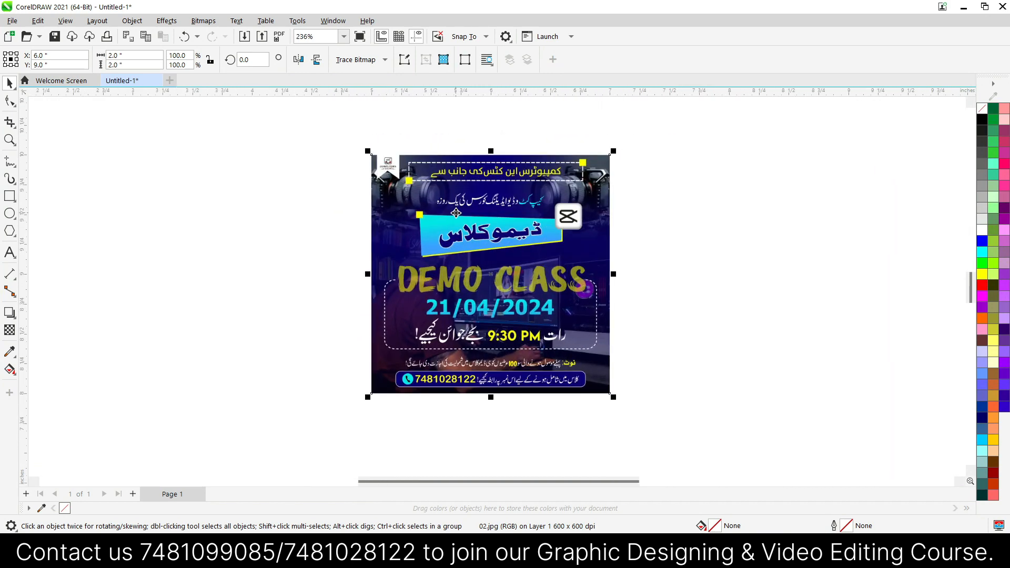
{"action": "scroll", "coordinate": [456, 213], "scroll_direction": "up", "scroll_amount": 3}
{"action": "scroll", "coordinate": [456, 213], "scroll_direction": "down", "scroll_amount": 3}
{"action": "scroll", "coordinate": [473, 214], "scroll_direction": "up", "scroll_amount": 1}
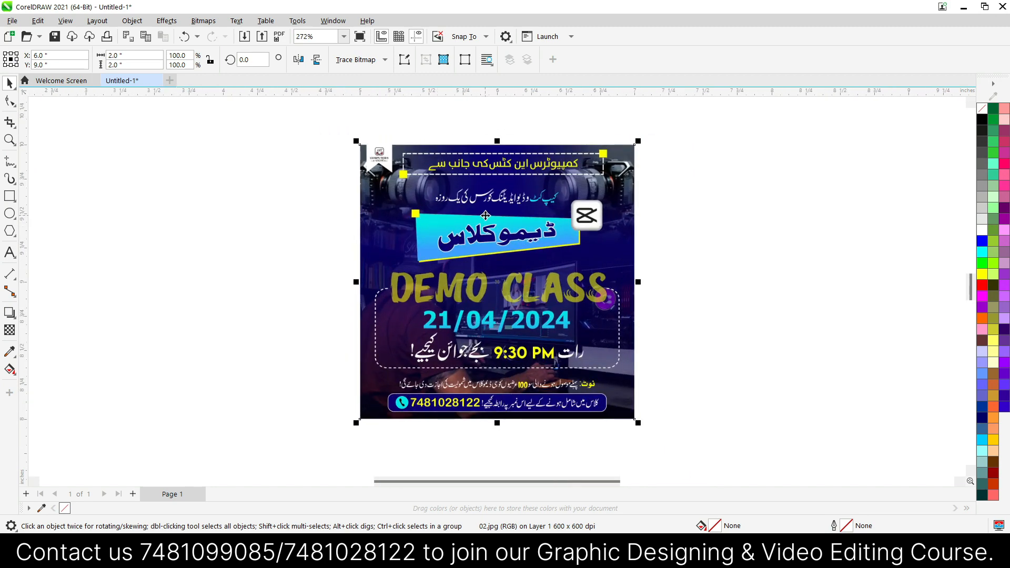
{"action": "key", "text": "Delete"}
Step: Switch to File Explorer and bring the recent image file 02 directly onto the upper part of the CorelDRAW page
{"action": "scroll", "coordinate": [479, 221], "scroll_direction": "down", "scroll_amount": 4}
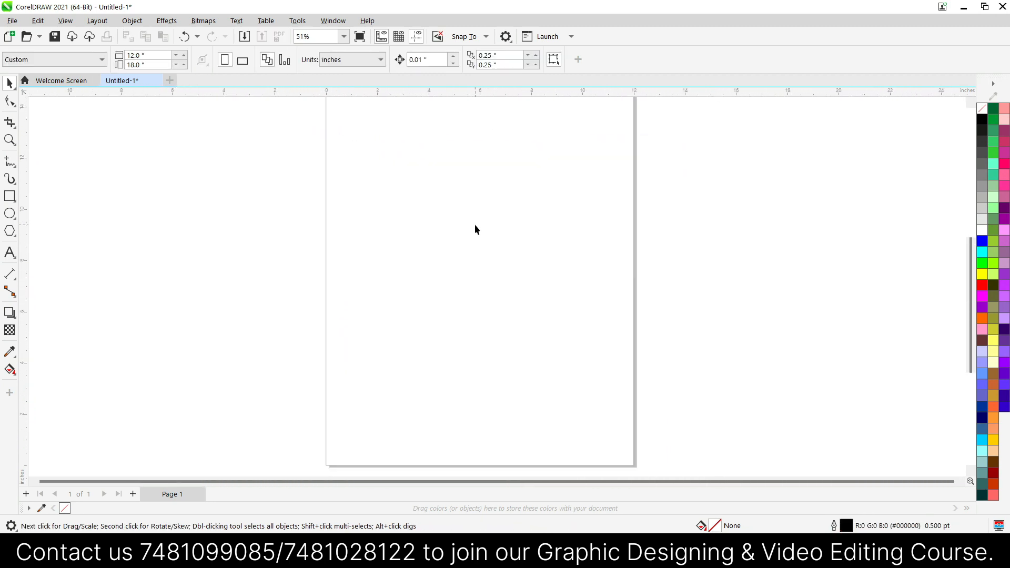
{"action": "scroll", "coordinate": [474, 224], "scroll_direction": "down", "scroll_amount": 3}
{"action": "scroll", "coordinate": [463, 153], "scroll_direction": "up", "scroll_amount": 1}
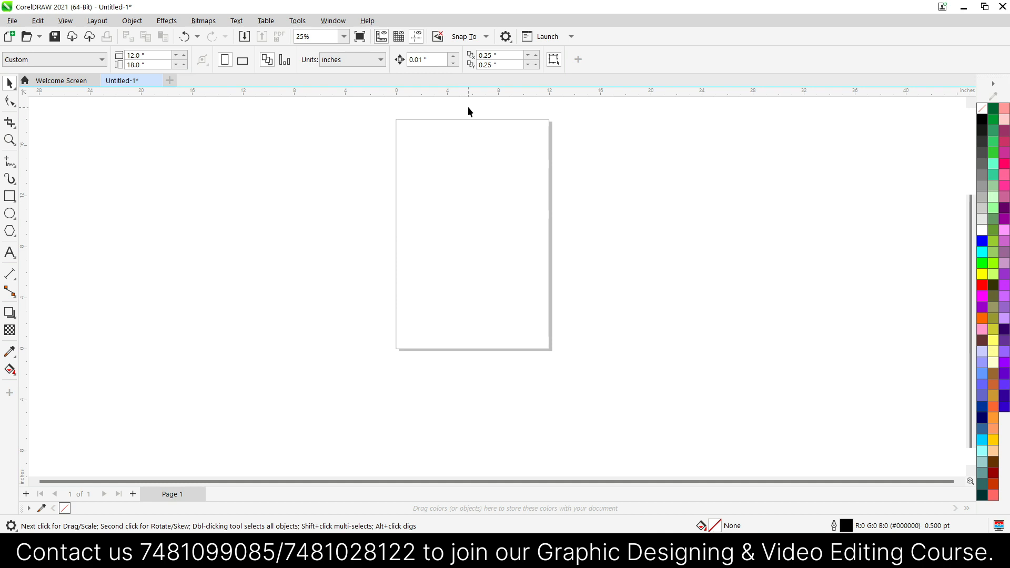
{"action": "scroll", "coordinate": [468, 110], "scroll_direction": "up", "scroll_amount": 3}
{"action": "scroll", "coordinate": [479, 312], "scroll_direction": "down", "scroll_amount": 2}
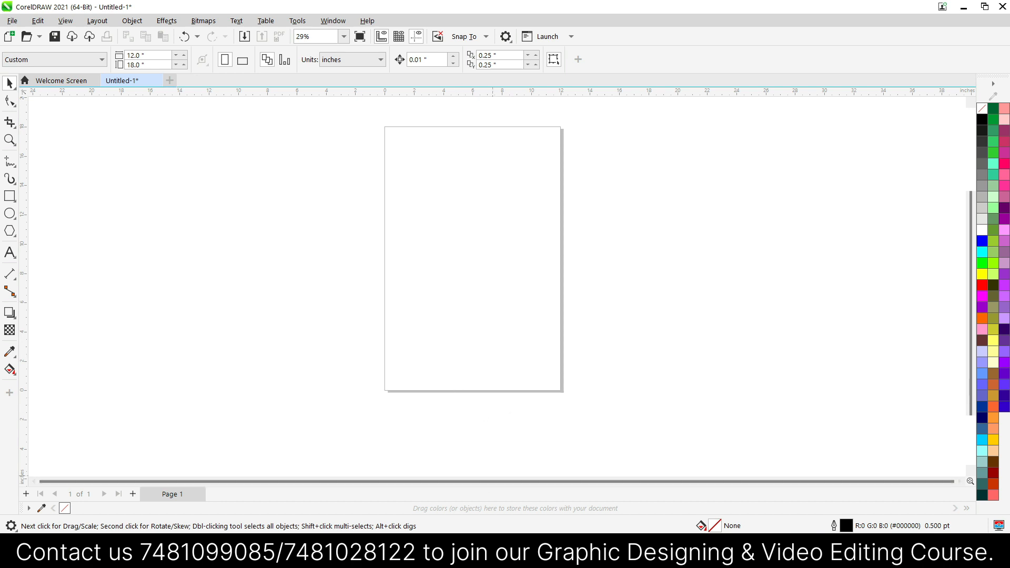
{"action": "left_click", "coordinate": [485, 555]}
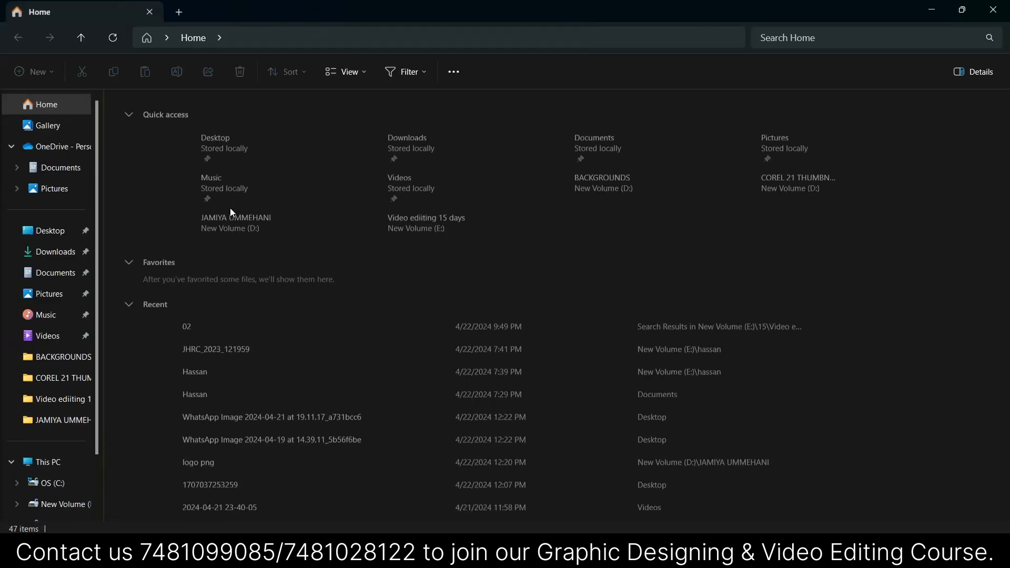
{"action": "left_click", "coordinate": [175, 317]}
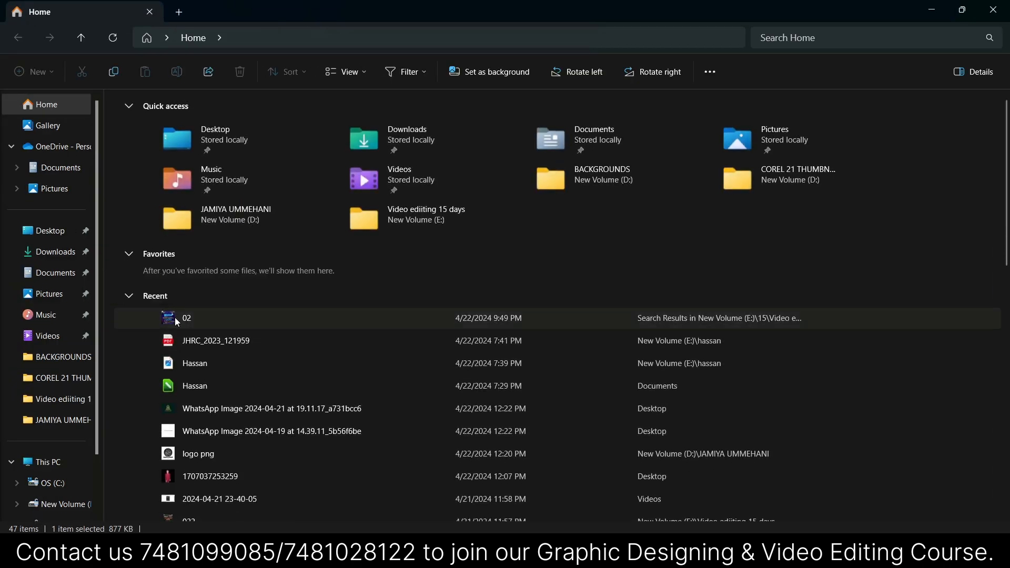
{"action": "left_click_drag", "start_coordinate": [174, 317], "coordinate": [451, 226]}
{"action": "scroll", "coordinate": [448, 213], "scroll_direction": "up", "scroll_amount": 2}
{"action": "scroll", "coordinate": [448, 213], "scroll_direction": "up", "scroll_amount": 6}
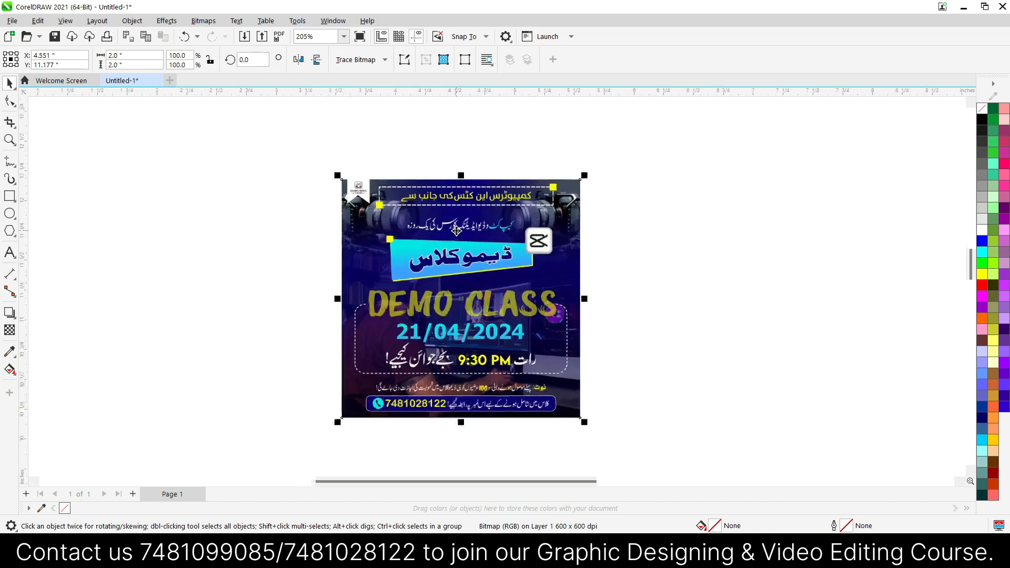
Step: Inspect the image brought in from File Explorer at several magnifications and delete it from the page
{"action": "scroll", "coordinate": [456, 230], "scroll_direction": "up", "scroll_amount": 3}
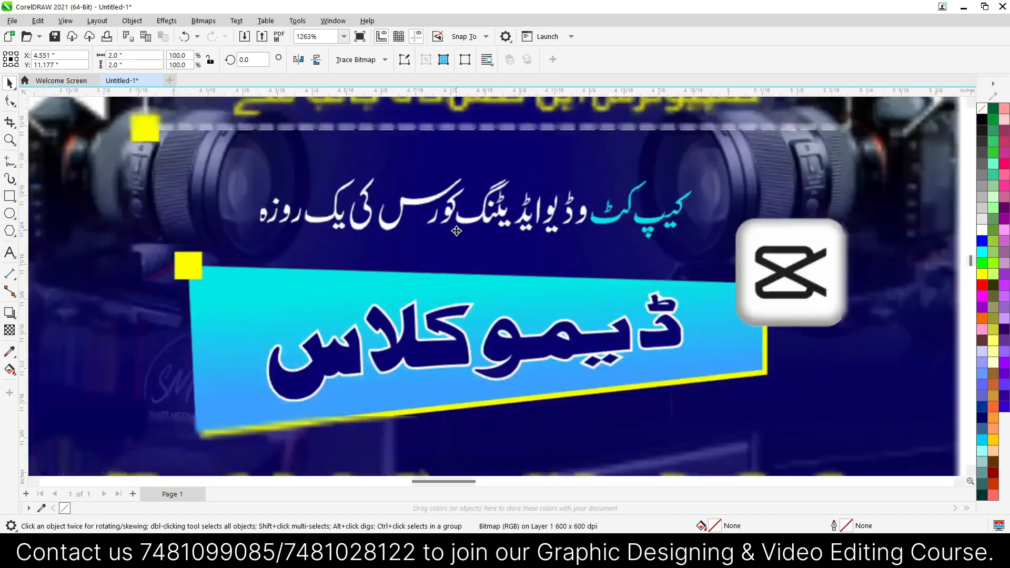
{"action": "scroll", "coordinate": [462, 311], "scroll_direction": "down", "scroll_amount": 4}
{"action": "scroll", "coordinate": [463, 311], "scroll_direction": "down", "scroll_amount": 5}
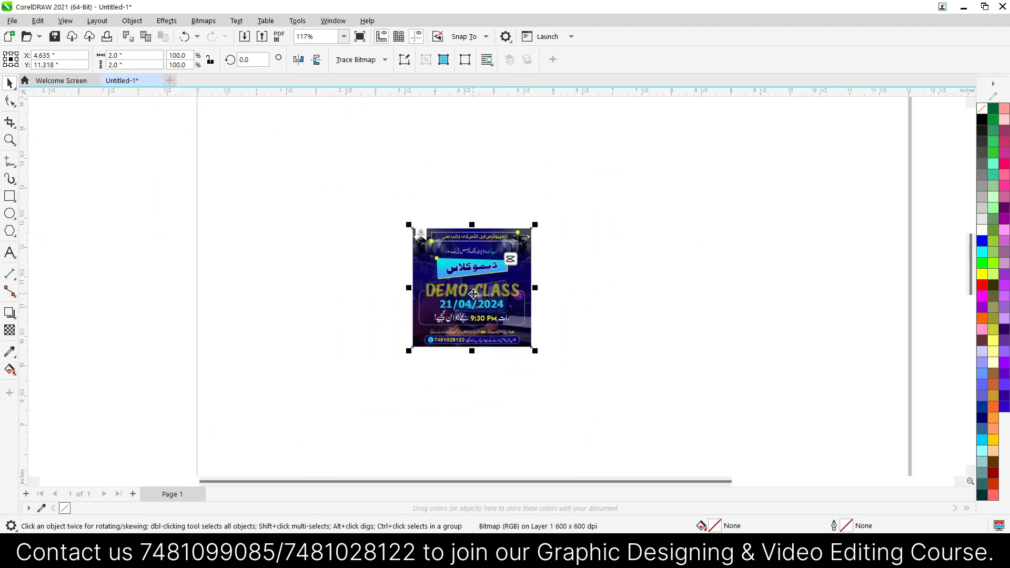
{"action": "scroll", "coordinate": [515, 239], "scroll_direction": "up", "scroll_amount": 2}
{"action": "scroll", "coordinate": [515, 240], "scroll_direction": "up", "scroll_amount": 2}
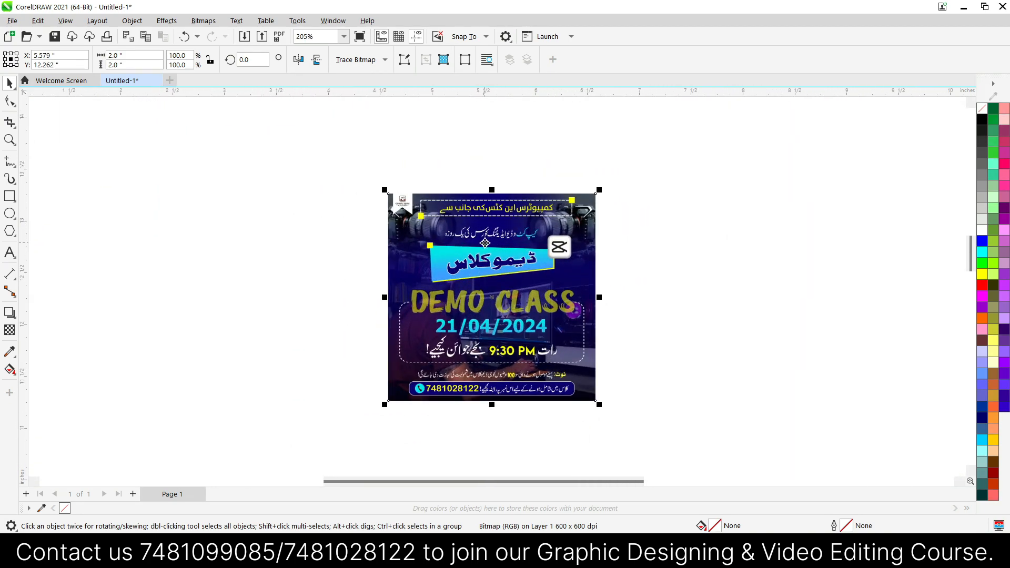
{"action": "scroll", "coordinate": [450, 252], "scroll_direction": "down", "scroll_amount": 2}
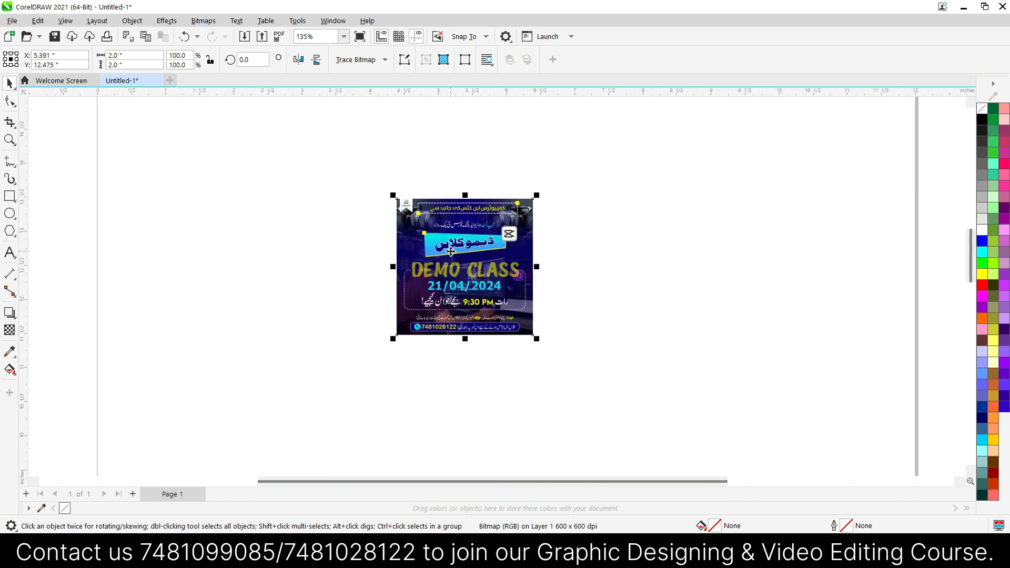
{"action": "key", "text": "Delete"}
Step: Import the CorelDRAW file 01 with the suggested permanent font substitution and centre it on the page
{"action": "scroll", "coordinate": [449, 252], "scroll_direction": "down", "scroll_amount": 8}
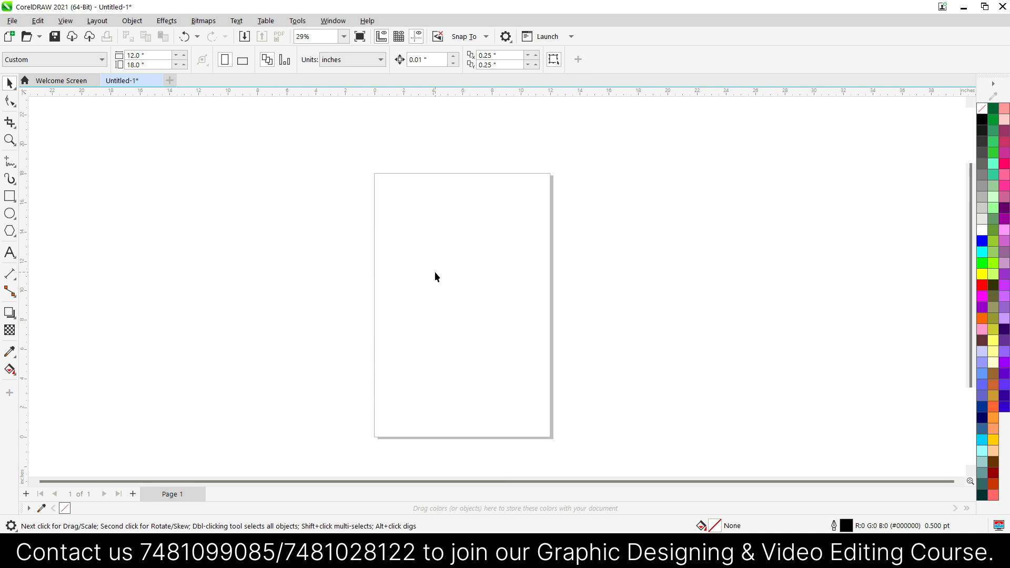
{"action": "key", "text": "ctrl+i"}
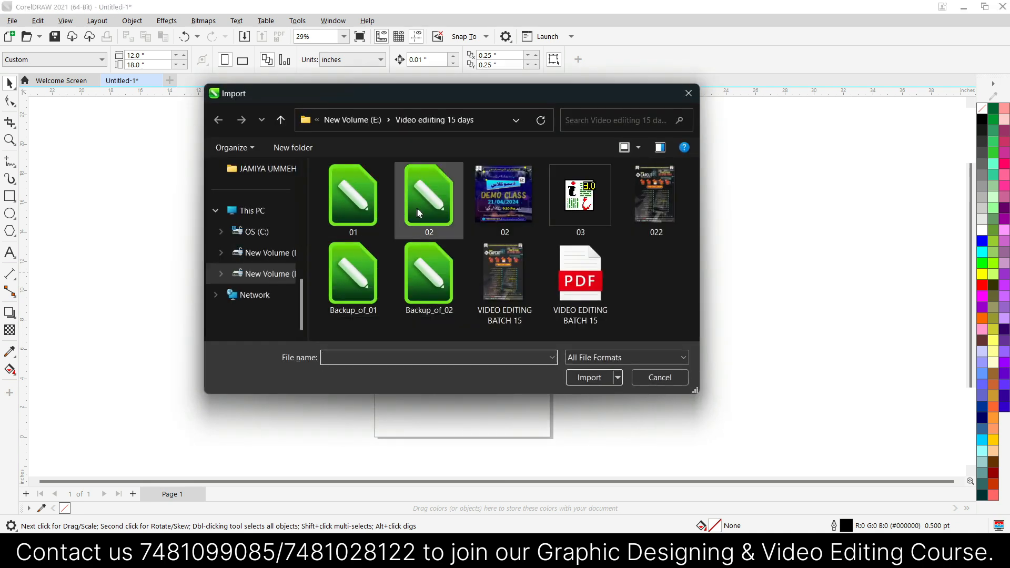
{"action": "left_click", "coordinate": [360, 196]}
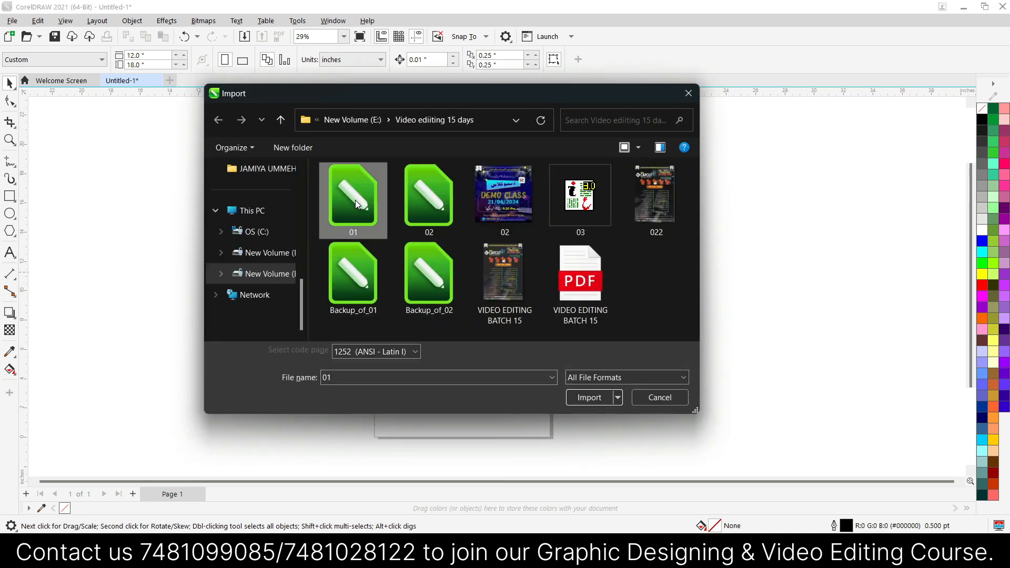
{"action": "double_click", "coordinate": [355, 199]}
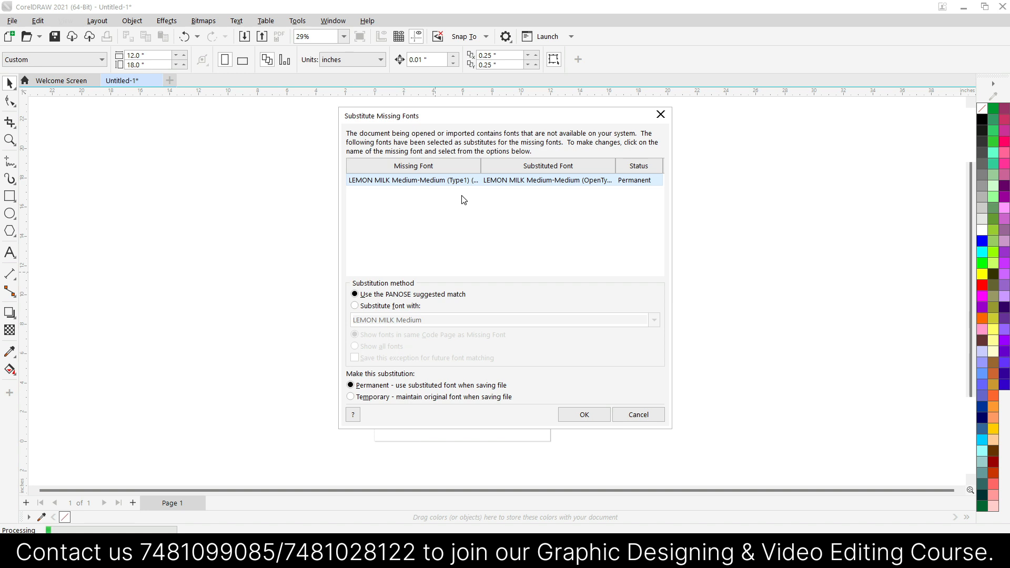
{"action": "left_click", "coordinate": [592, 415]}
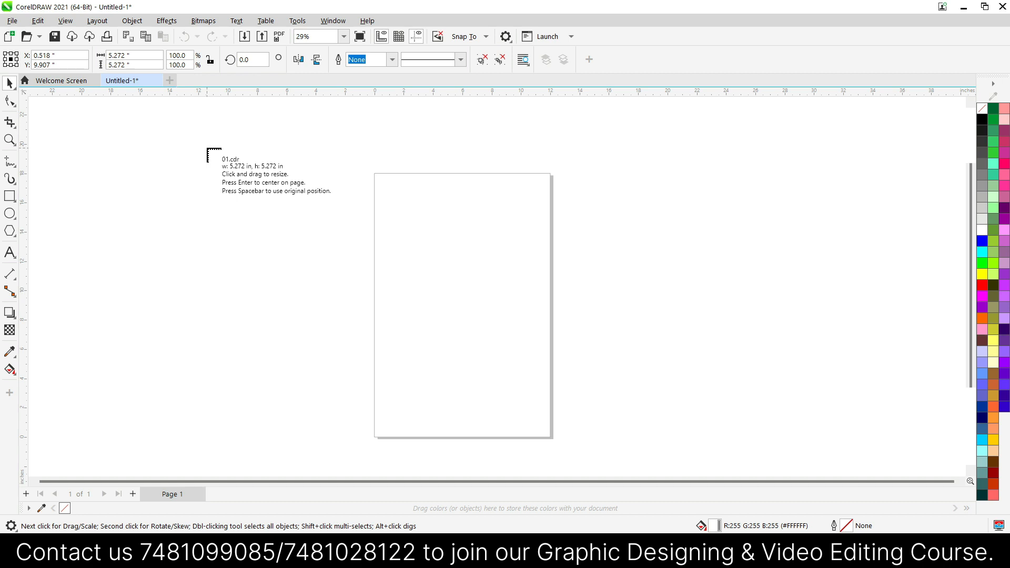
{"action": "key", "text": "Return"}
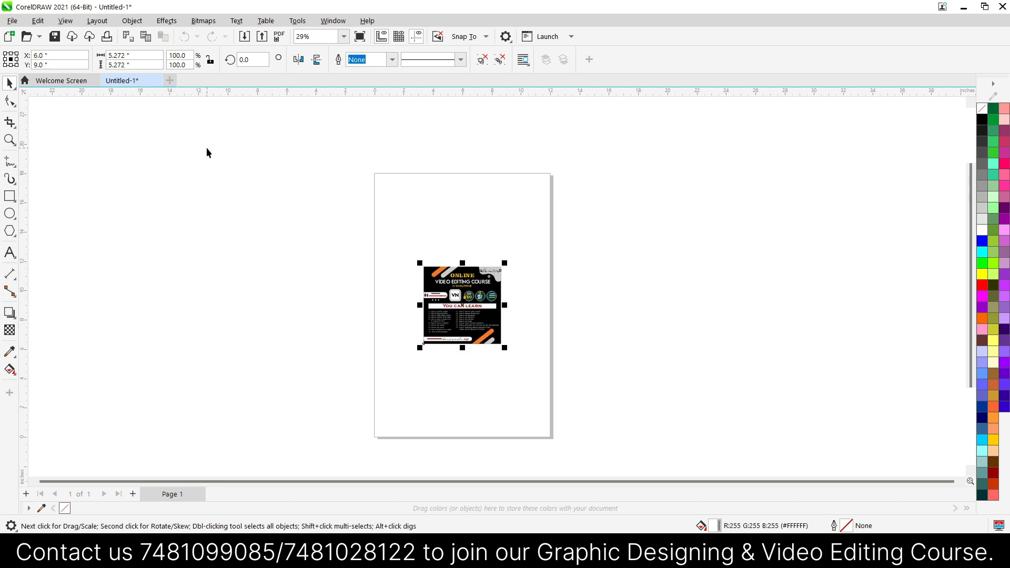
Step: Inspect the imported video editing course flyer, including its topic list and contact line, and delete it from the page
{"action": "scroll", "coordinate": [446, 314], "scroll_direction": "up", "scroll_amount": 7}
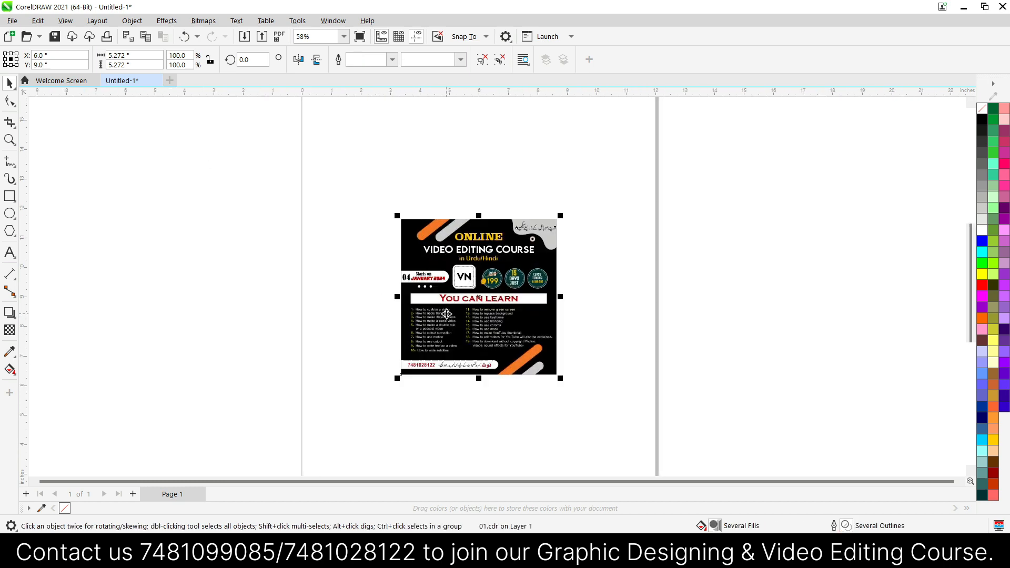
{"action": "scroll", "coordinate": [429, 239], "scroll_direction": "down", "scroll_amount": 1}
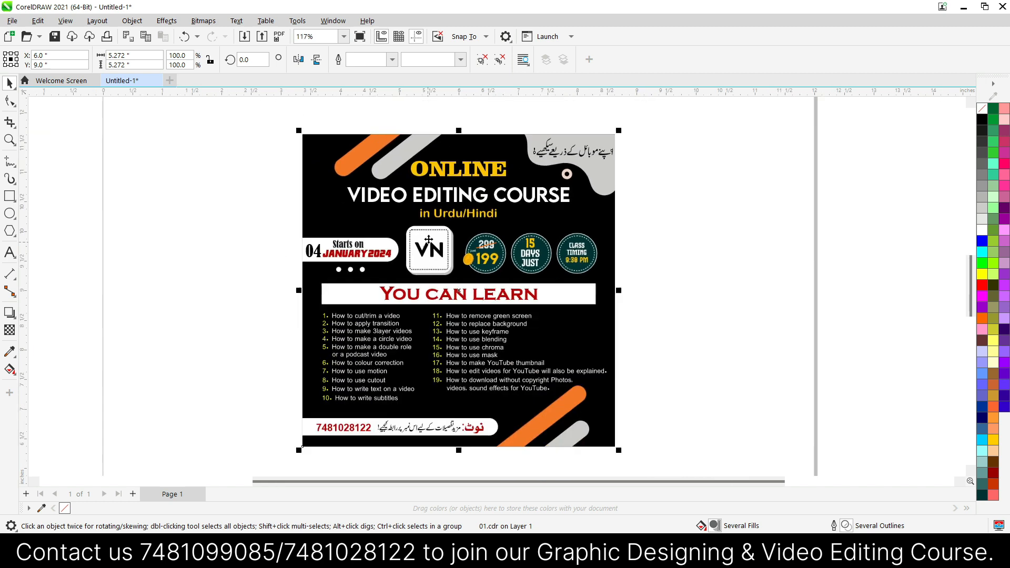
{"action": "scroll", "coordinate": [431, 243], "scroll_direction": "up", "scroll_amount": 1}
{"action": "scroll", "coordinate": [434, 248], "scroll_direction": "down", "scroll_amount": 2}
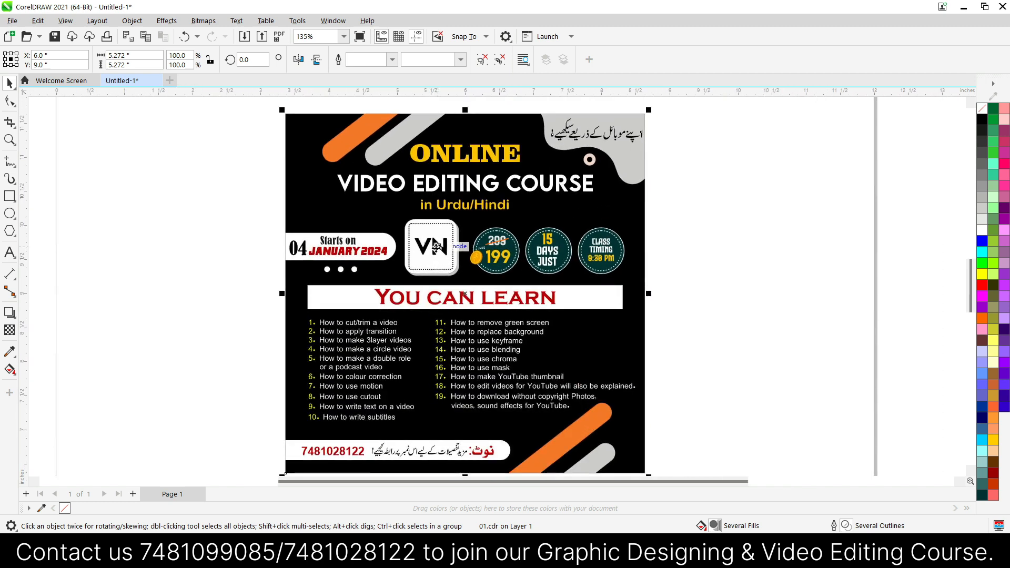
{"action": "scroll", "coordinate": [435, 251], "scroll_direction": "up", "scroll_amount": 1}
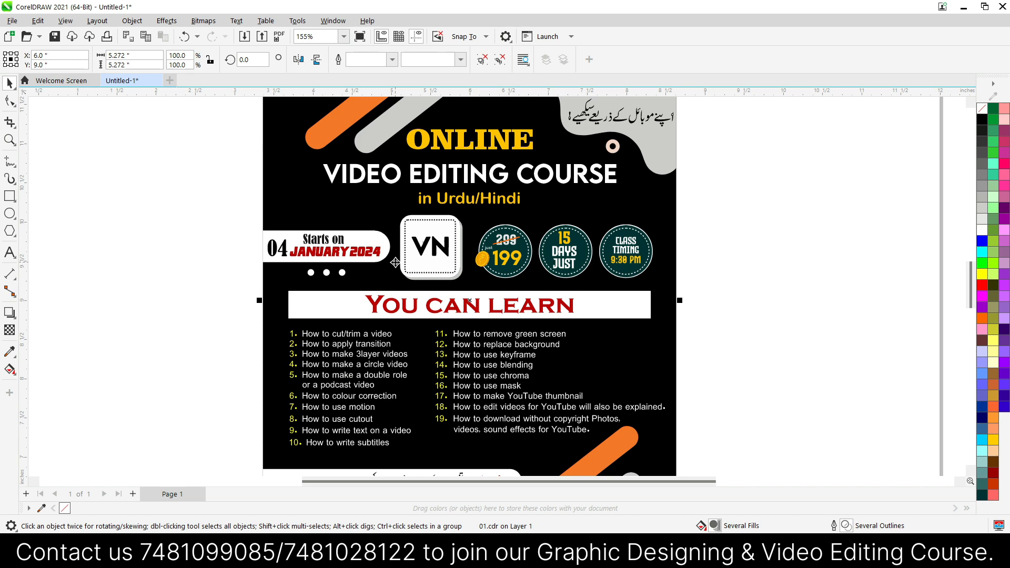
{"action": "scroll", "coordinate": [395, 262], "scroll_direction": "down", "scroll_amount": 3}
{"action": "scroll", "coordinate": [408, 441], "scroll_direction": "up", "scroll_amount": 5}
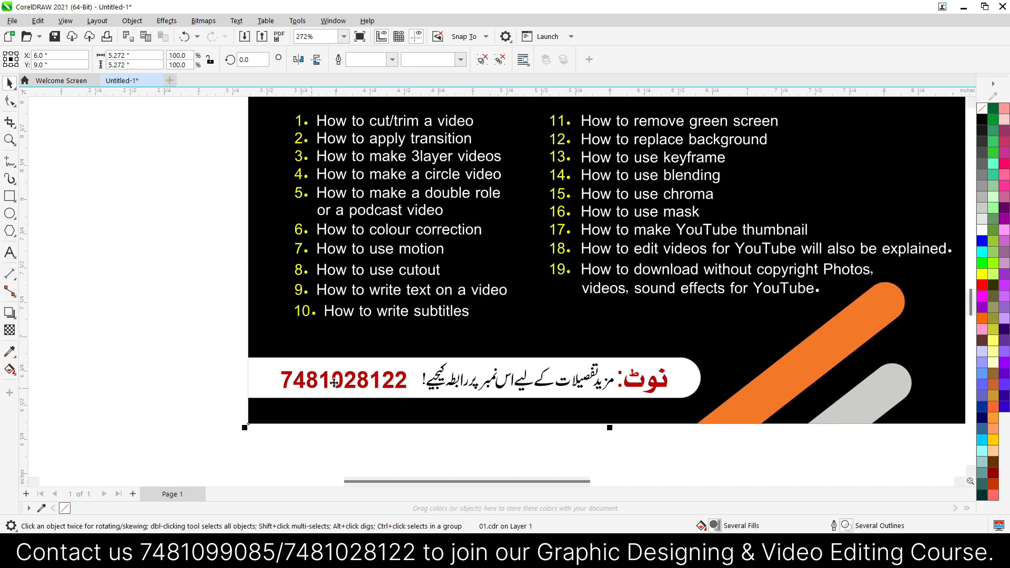
{"action": "scroll", "coordinate": [415, 358], "scroll_direction": "down", "scroll_amount": 3}
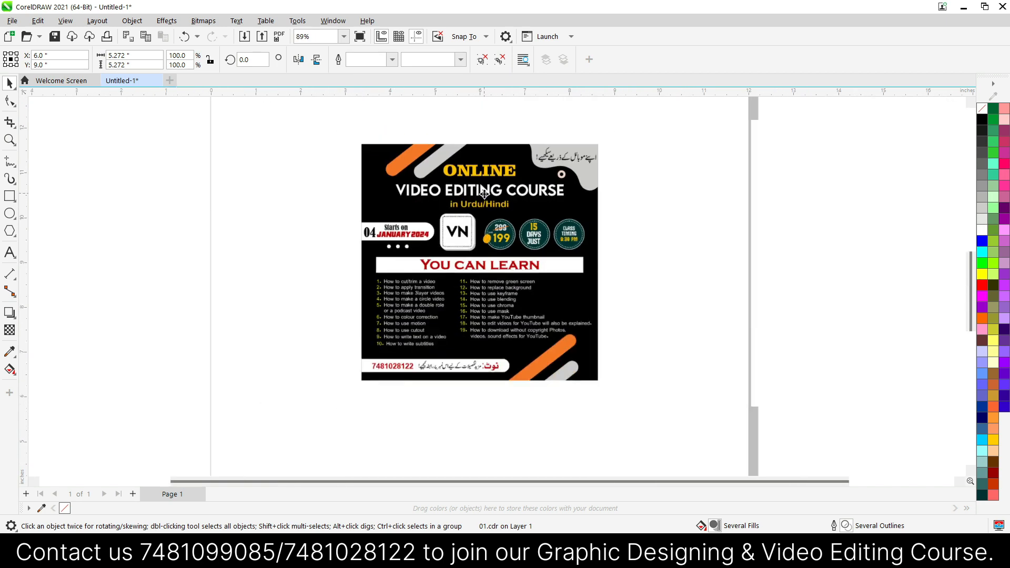
{"action": "scroll", "coordinate": [491, 174], "scroll_direction": "up", "scroll_amount": 1}
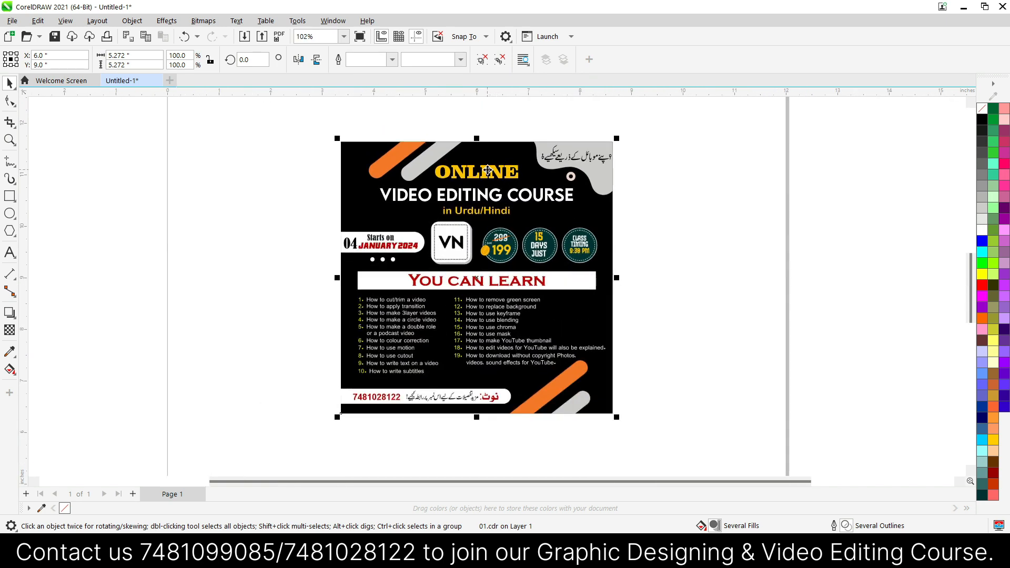
{"action": "key", "text": "Delete"}
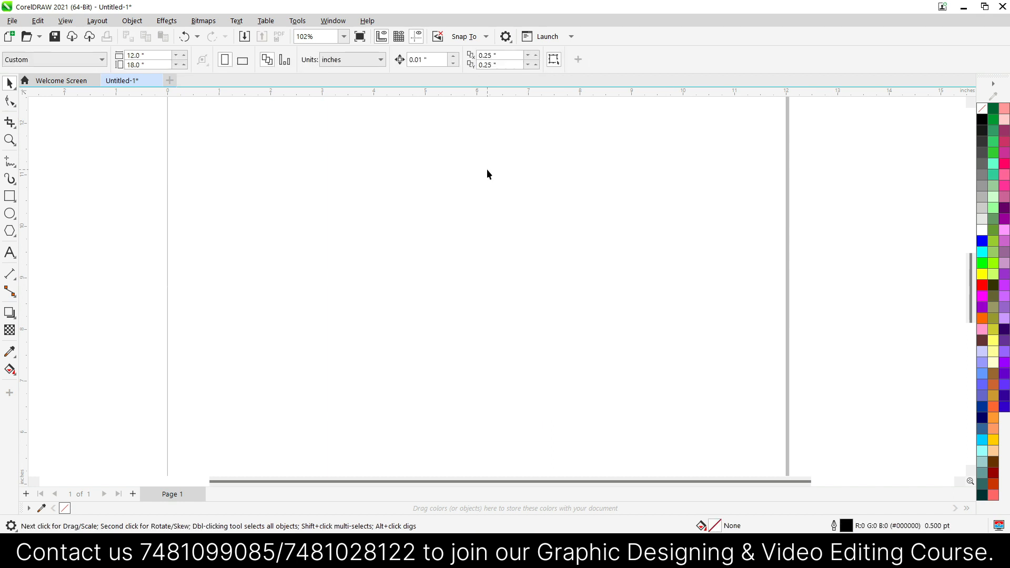
Step: Import the PDF VIDEO EDITING BATCH 15 with its text kept as Text and centre it on the page
{"action": "key", "text": "ctrl+i"}
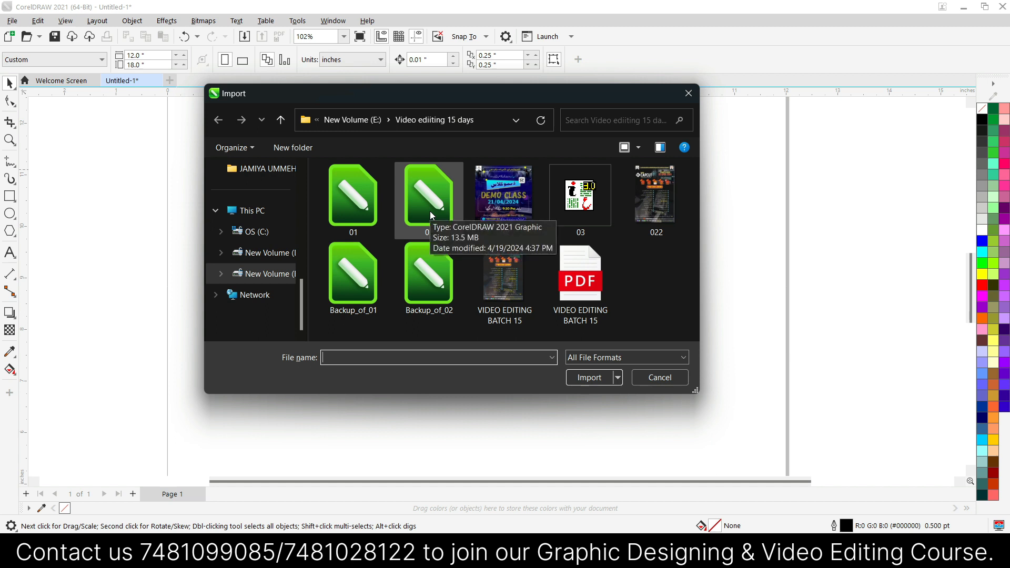
{"action": "double_click", "coordinate": [588, 269]}
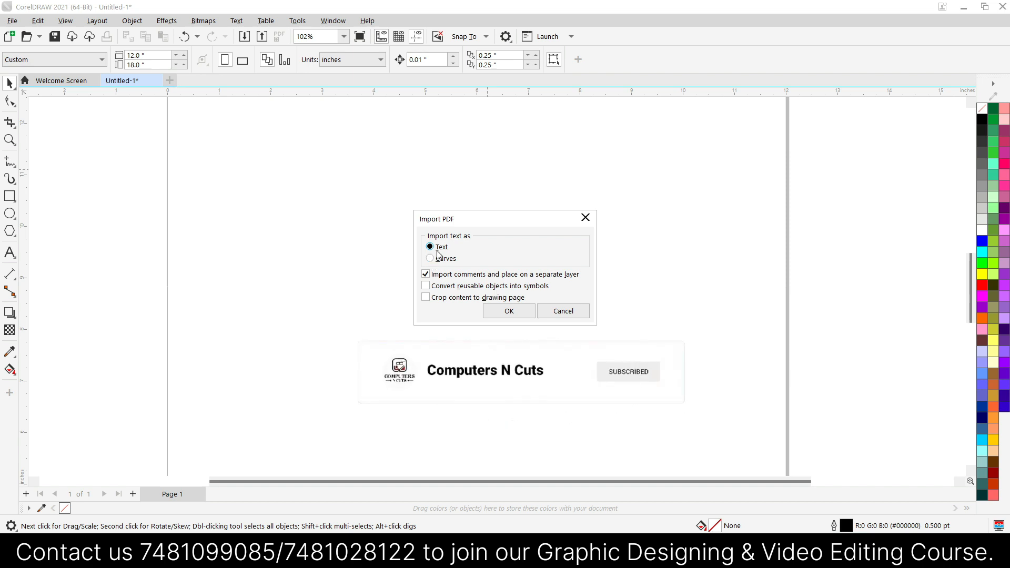
{"action": "left_click", "coordinate": [508, 309]}
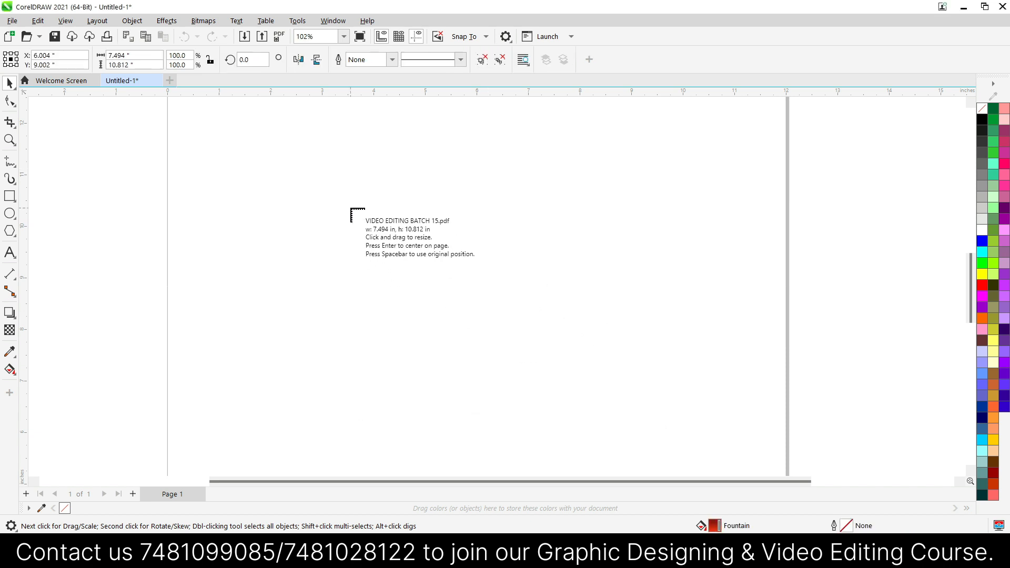
{"action": "key", "text": "Return"}
Step: Change the font of the imported poster's CAPCUT heading to Franklin M54
{"action": "scroll", "coordinate": [451, 168], "scroll_direction": "down", "scroll_amount": 2}
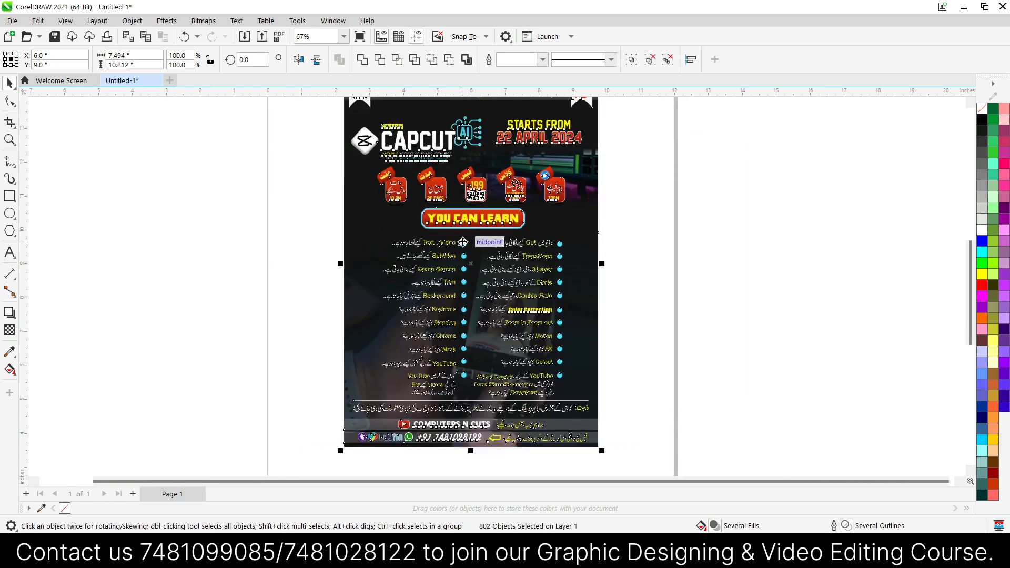
{"action": "scroll", "coordinate": [451, 167], "scroll_direction": "up", "scroll_amount": 3}
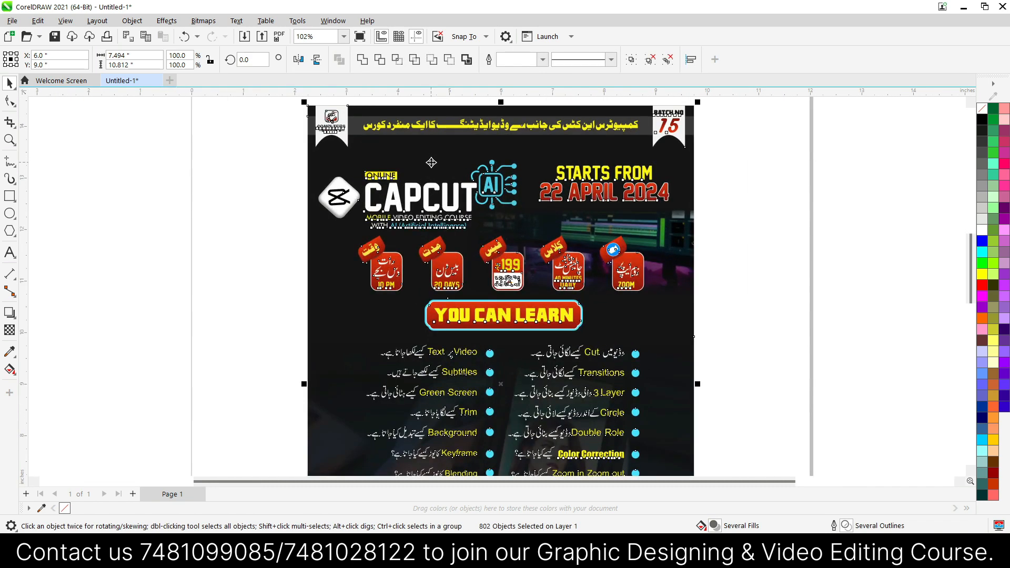
{"action": "scroll", "coordinate": [492, 124], "scroll_direction": "down", "scroll_amount": 2}
{"action": "scroll", "coordinate": [493, 123], "scroll_direction": "up", "scroll_amount": 4}
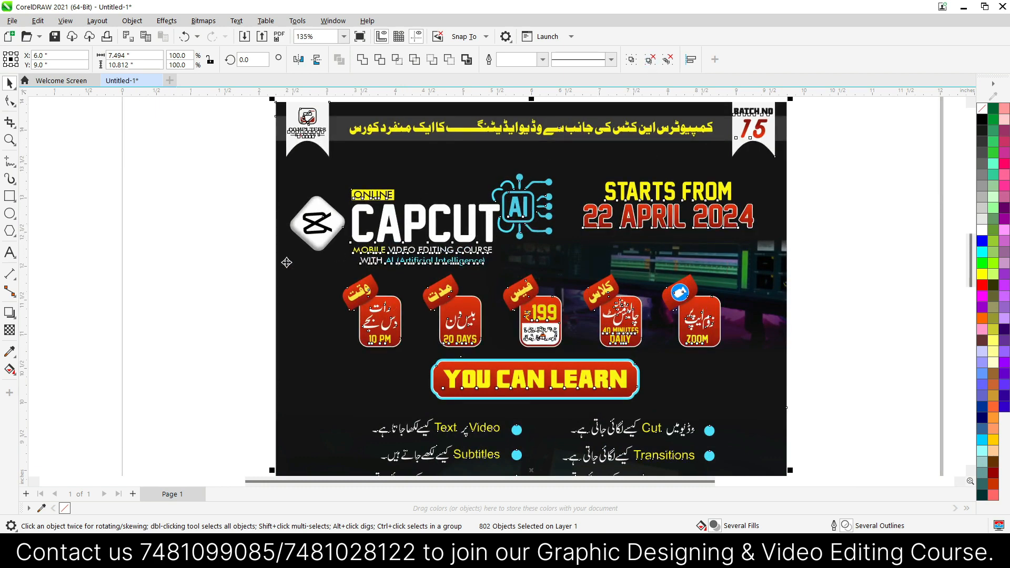
{"action": "left_click", "coordinate": [190, 276]}
{"action": "left_click", "coordinate": [414, 227]}
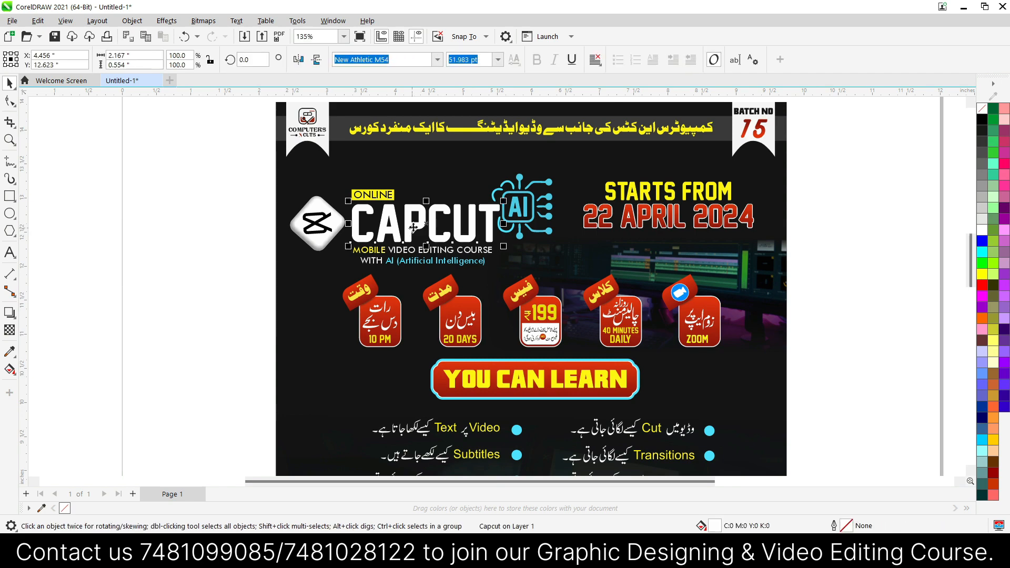
{"action": "left_click", "coordinate": [437, 59]}
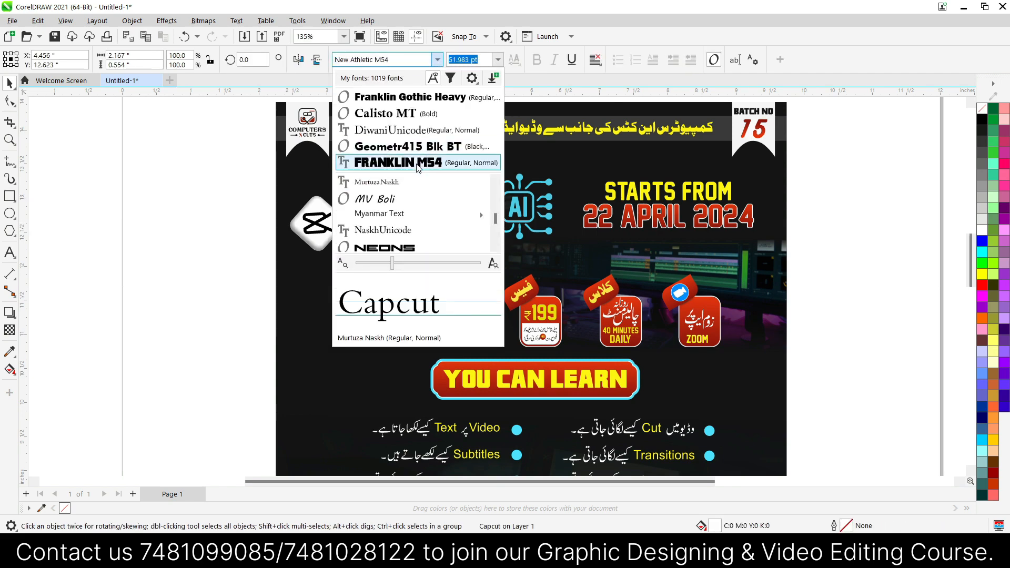
{"action": "left_click", "coordinate": [417, 164]}
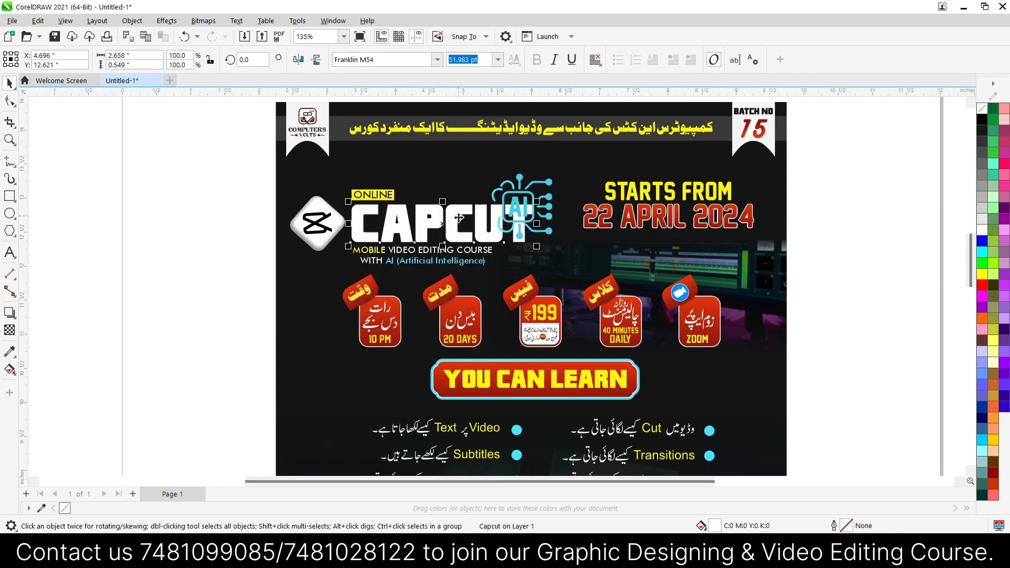
Step: Fill the yellow Urdu lettering above the 20 DAYS badge with cyan, and undo both the colour and the heading font change
{"action": "left_click", "coordinate": [448, 297]}
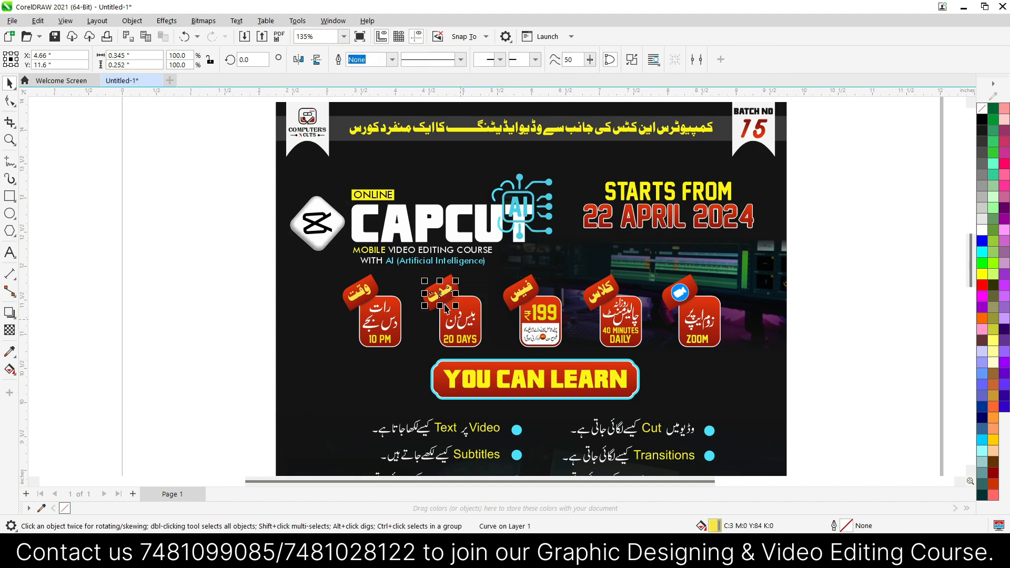
{"action": "left_click", "coordinate": [981, 251]}
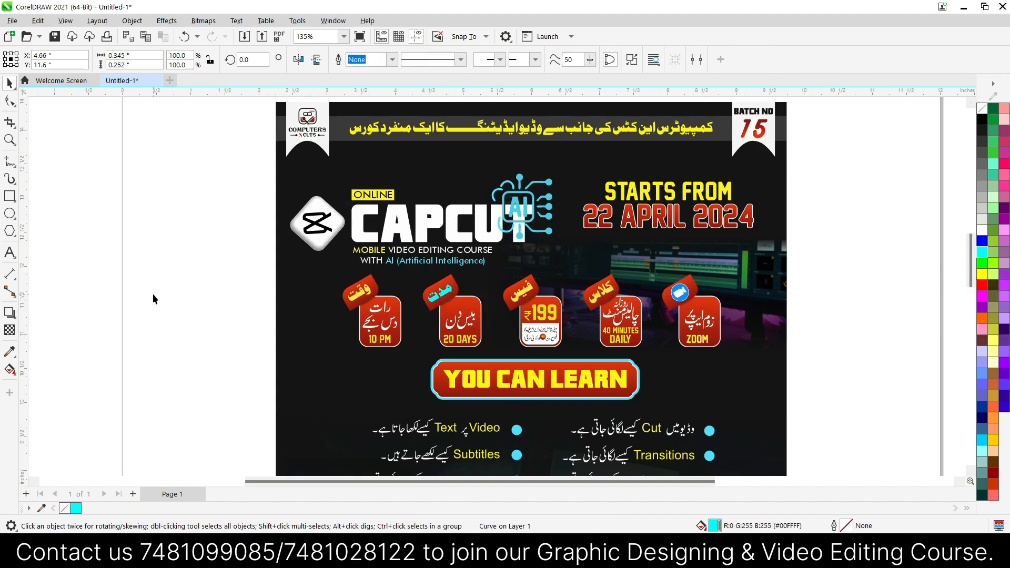
{"action": "key", "text": "ctrl+z"}
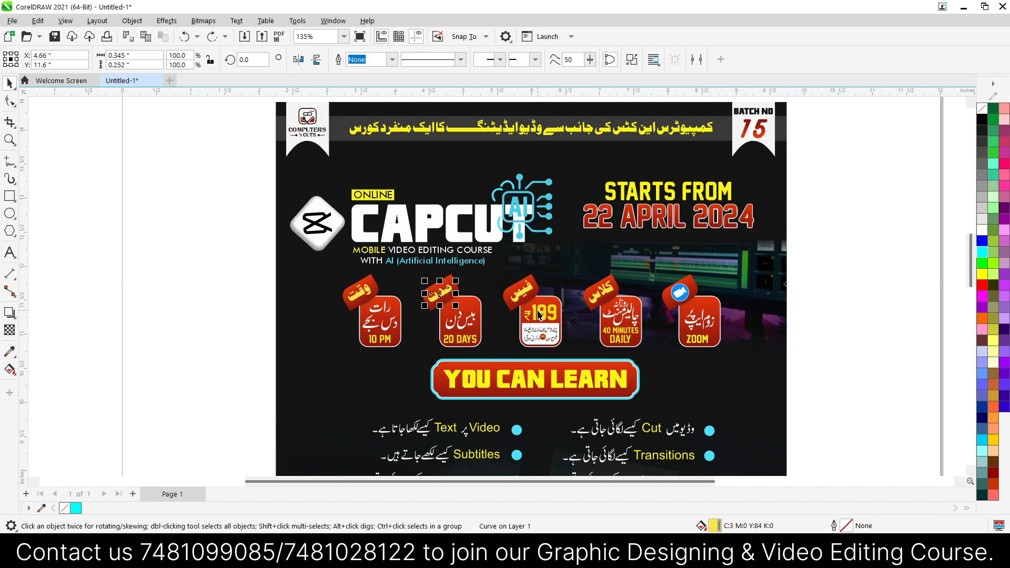
{"action": "key", "text": "ctrl+z"}
Step: Look over the imported PDF poster at several magnifications and clear it from the page
{"action": "scroll", "coordinate": [536, 241], "scroll_direction": "down", "scroll_amount": 6}
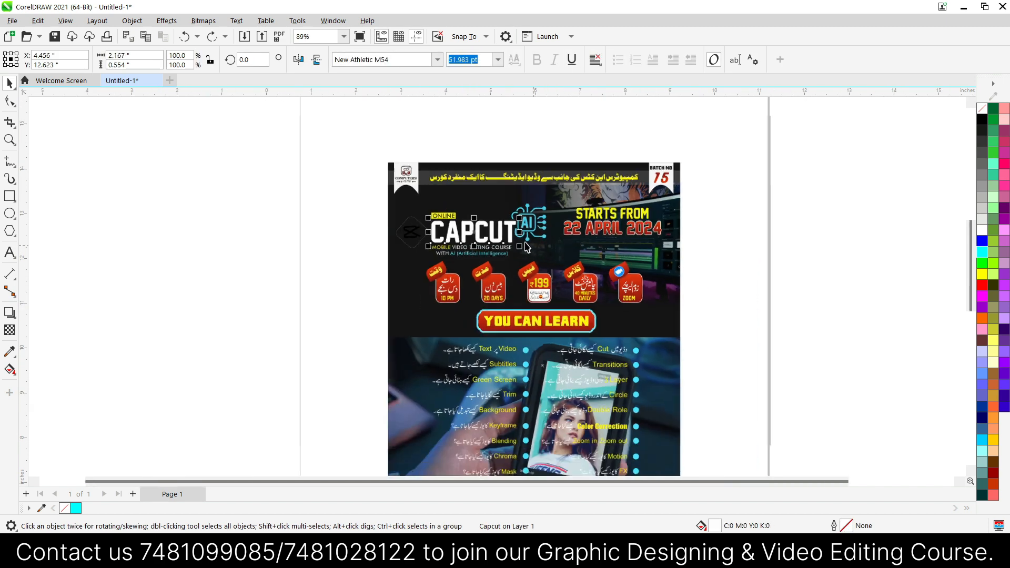
{"action": "scroll", "coordinate": [505, 267], "scroll_direction": "down", "scroll_amount": 1}
{"action": "scroll", "coordinate": [436, 234], "scroll_direction": "up", "scroll_amount": 8}
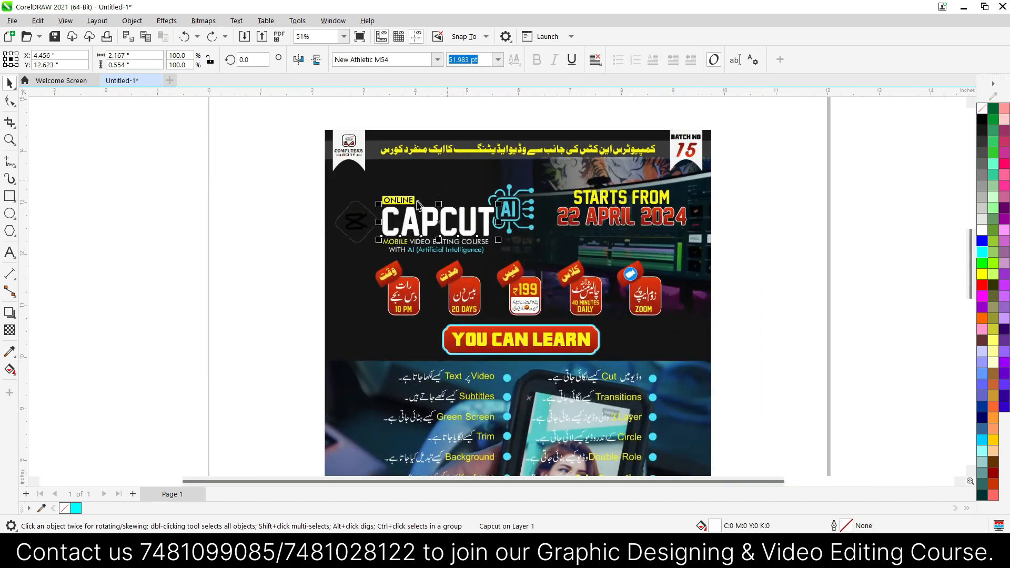
{"action": "scroll", "coordinate": [359, 239], "scroll_direction": "down", "scroll_amount": 5}
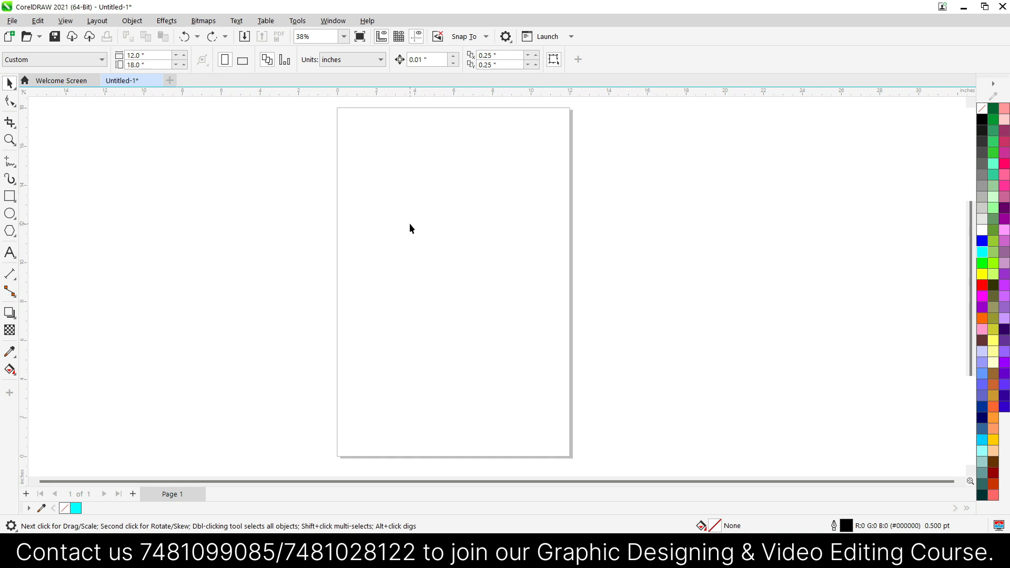
Step: Import the PDF VIDEO EDITING BATCH 15 with its text converted to curves and centre it on the page
{"action": "key", "text": "ctrl+i"}
{"action": "left_click", "coordinate": [559, 292]}
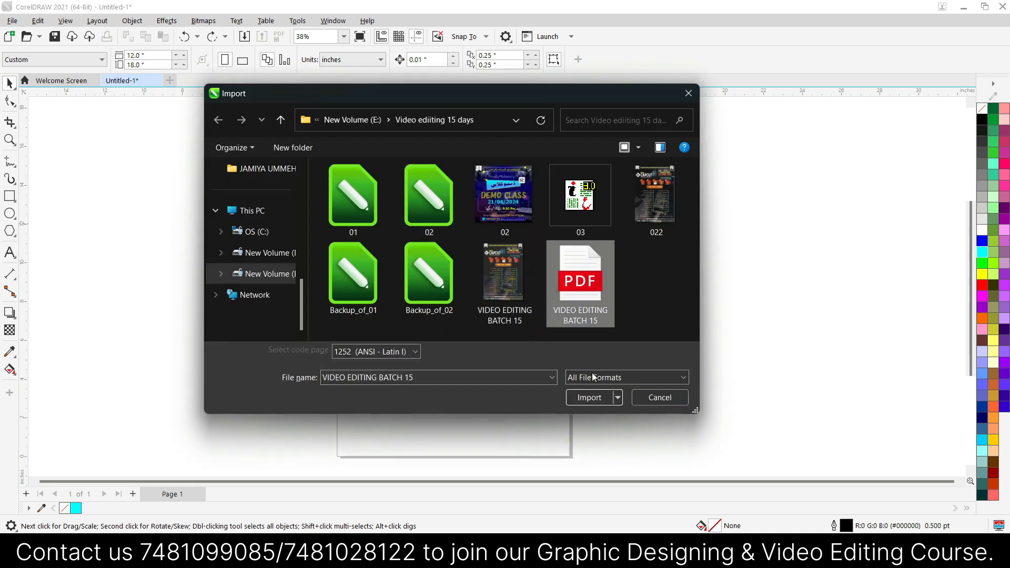
{"action": "left_click", "coordinate": [581, 395]}
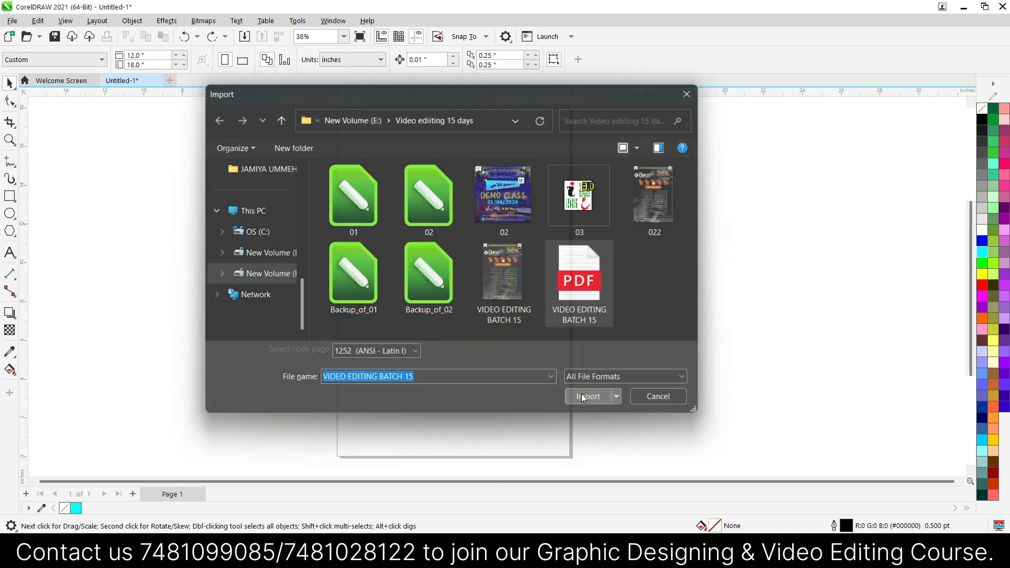
{"action": "left_click", "coordinate": [445, 259]}
{"action": "left_click", "coordinate": [493, 310]}
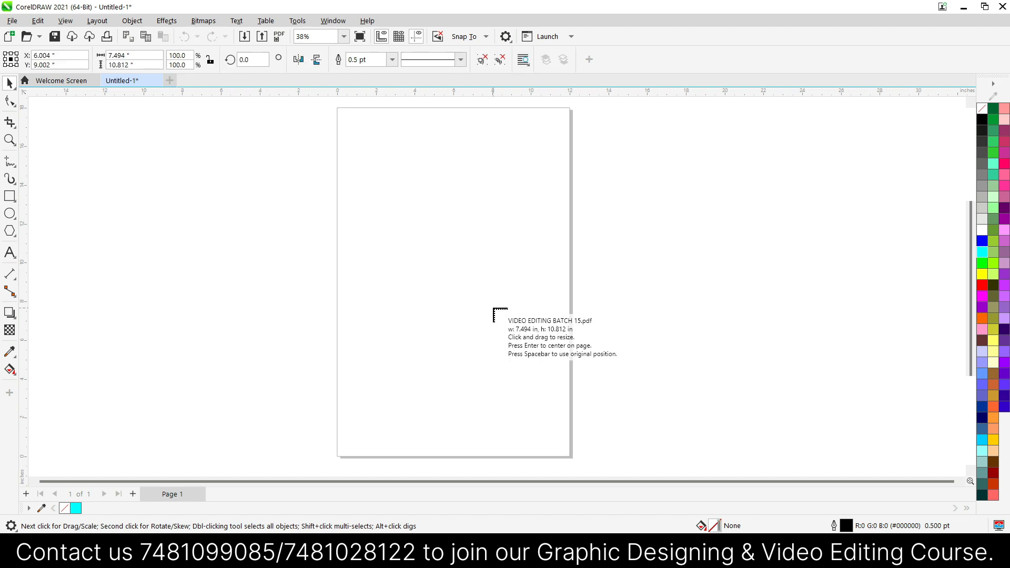
{"action": "key", "text": "Return"}
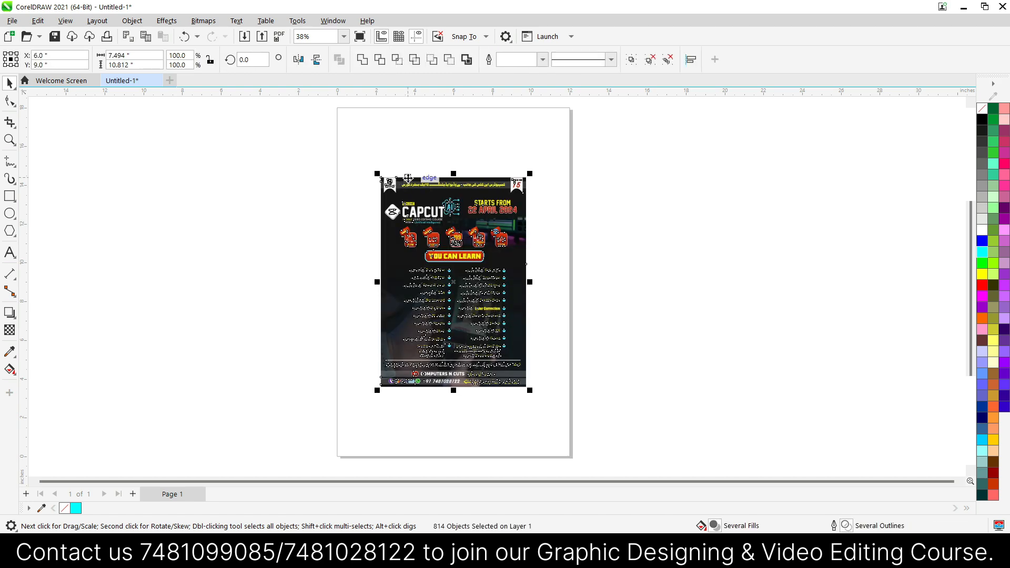
Step: Select the poster's CAPCUT heading and examine its object type and lettering at several magnifications
{"action": "scroll", "coordinate": [481, 271], "scroll_direction": "up", "scroll_amount": 2}
{"action": "scroll", "coordinate": [482, 271], "scroll_direction": "up", "scroll_amount": 2}
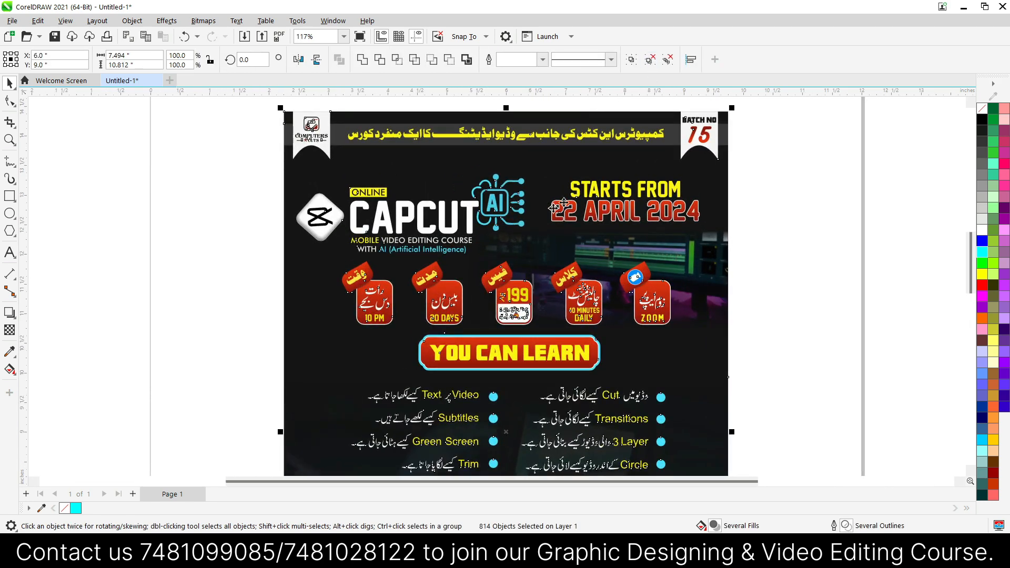
{"action": "left_click", "coordinate": [224, 288]}
{"action": "left_click", "coordinate": [386, 212]}
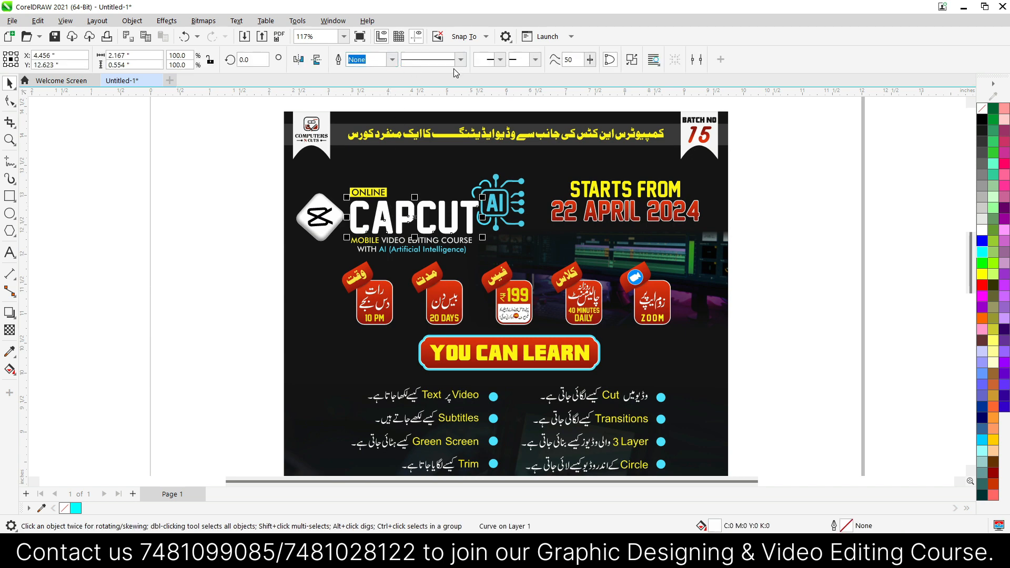
{"action": "scroll", "coordinate": [403, 217], "scroll_direction": "up", "scroll_amount": 3}
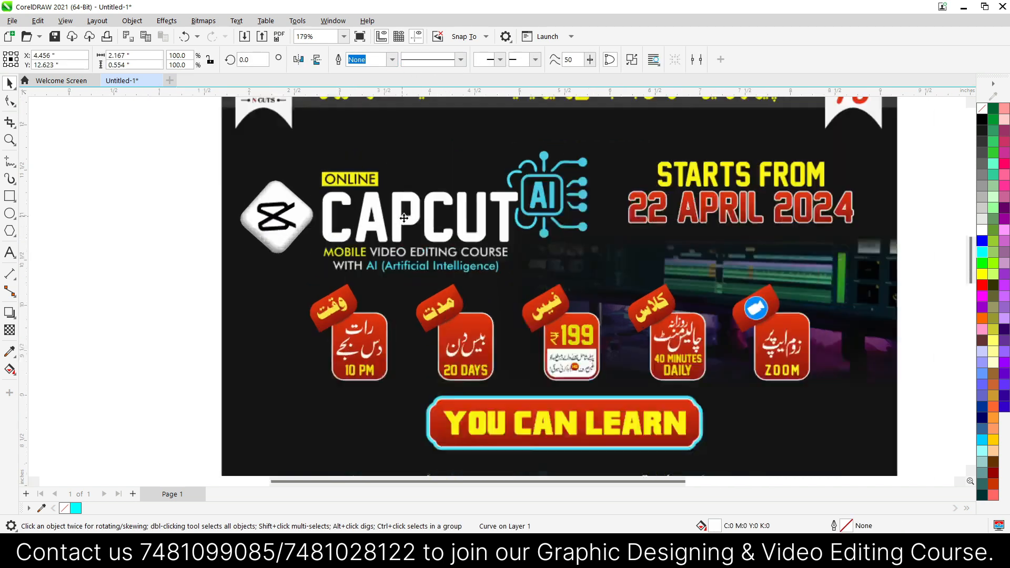
{"action": "scroll", "coordinate": [404, 217], "scroll_direction": "down", "scroll_amount": 8}
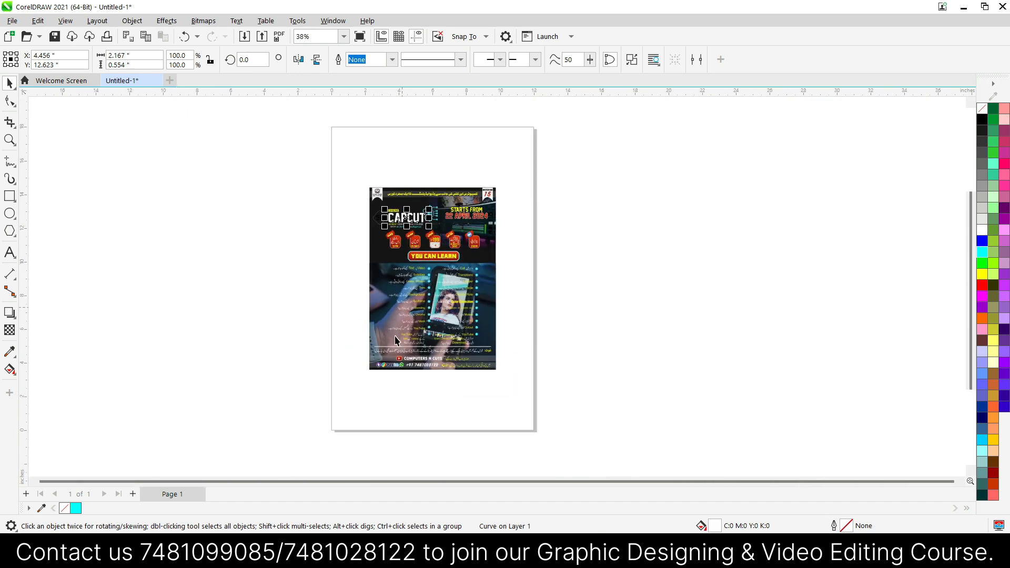
{"action": "scroll", "coordinate": [405, 191], "scroll_direction": "up", "scroll_amount": 6}
{"action": "scroll", "coordinate": [405, 190], "scroll_direction": "down", "scroll_amount": 4}
{"action": "scroll", "coordinate": [384, 197], "scroll_direction": "up", "scroll_amount": 3}
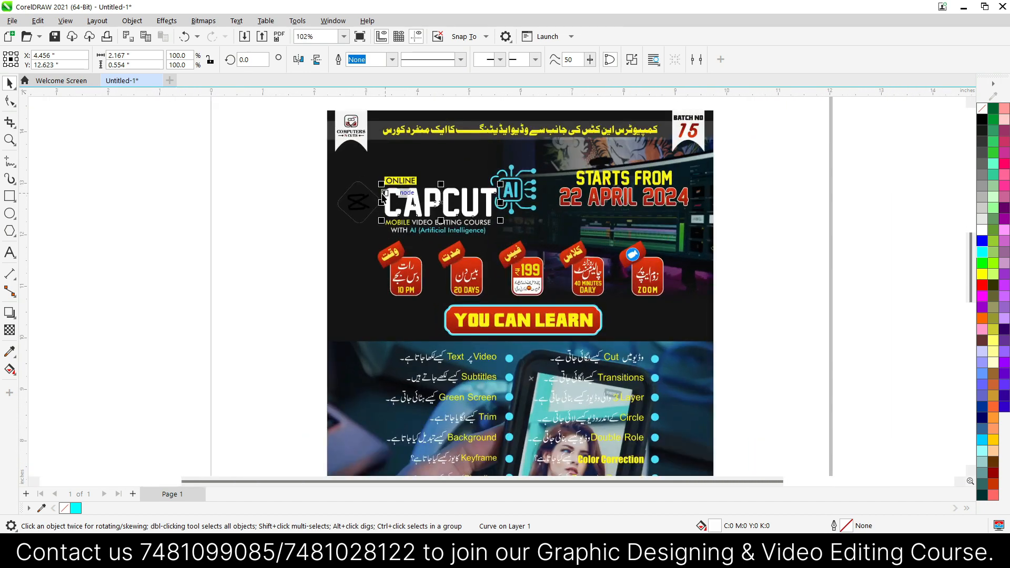
{"action": "scroll", "coordinate": [383, 198], "scroll_direction": "up", "scroll_amount": 1}
{"action": "scroll", "coordinate": [384, 197], "scroll_direction": "down", "scroll_amount": 1}
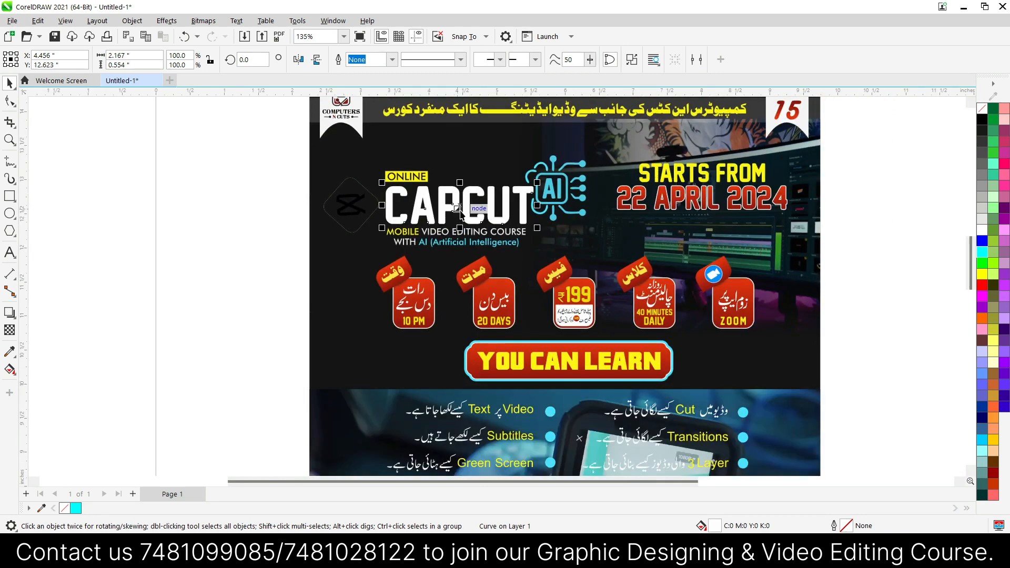
{"action": "scroll", "coordinate": [472, 235], "scroll_direction": "down", "scroll_amount": 2}
{"action": "scroll", "coordinate": [471, 235], "scroll_direction": "down", "scroll_amount": 2}
{"action": "left_click", "coordinate": [773, 263]}
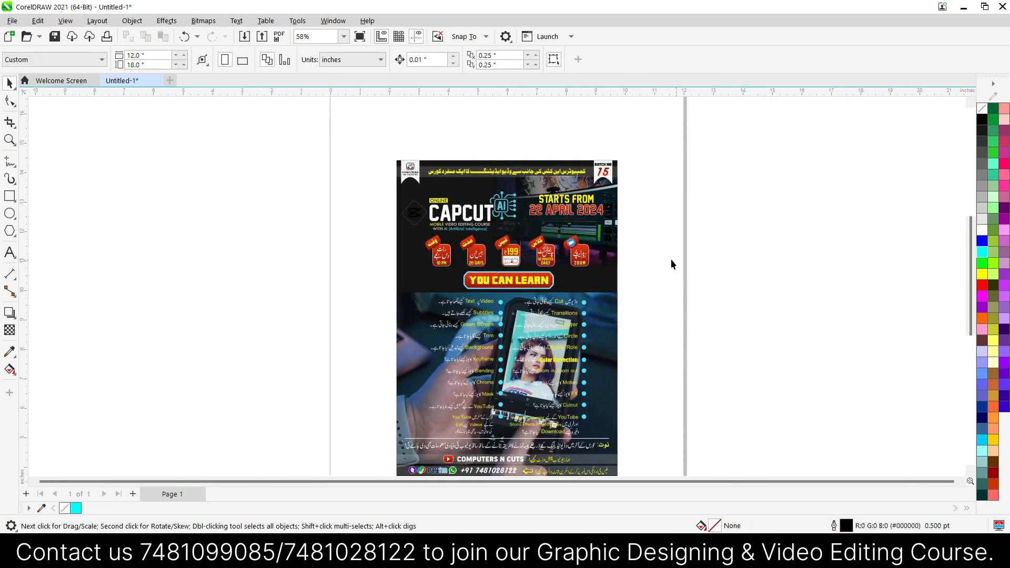
Step: Look over the whole imported PDF poster, select all of its objects and delete them from the page
{"action": "scroll", "coordinate": [452, 191], "scroll_direction": "down", "scroll_amount": 3}
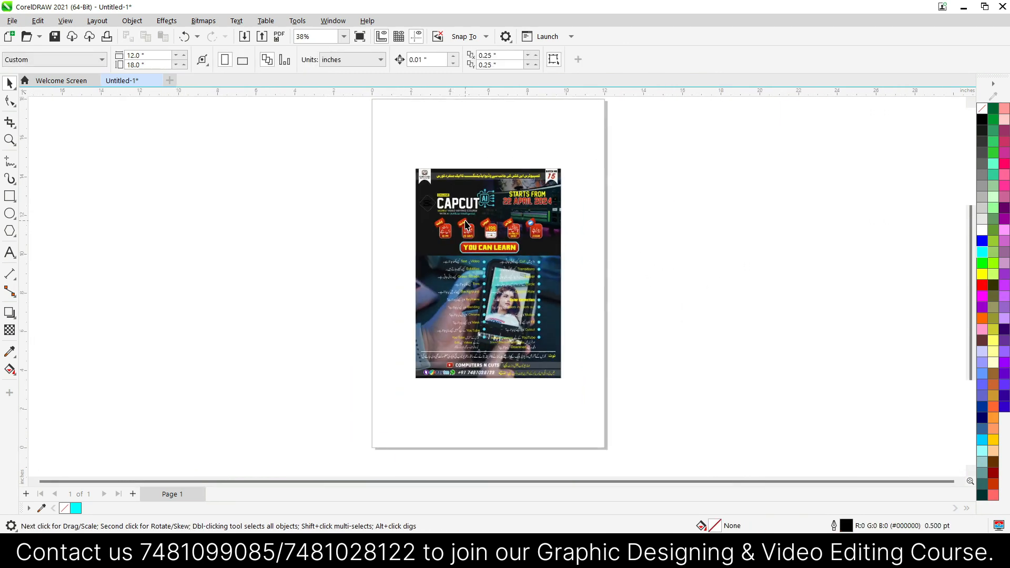
{"action": "scroll", "coordinate": [466, 225], "scroll_direction": "up", "scroll_amount": 2}
{"action": "scroll", "coordinate": [466, 225], "scroll_direction": "up", "scroll_amount": 1}
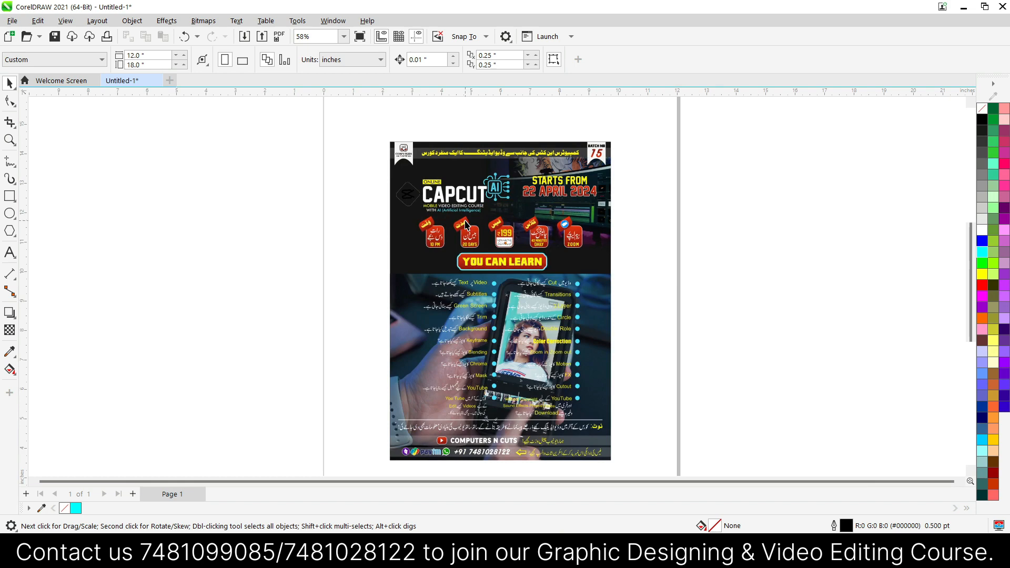
{"action": "scroll", "coordinate": [465, 221], "scroll_direction": "down", "scroll_amount": 1}
{"action": "scroll", "coordinate": [489, 319], "scroll_direction": "up", "scroll_amount": 1}
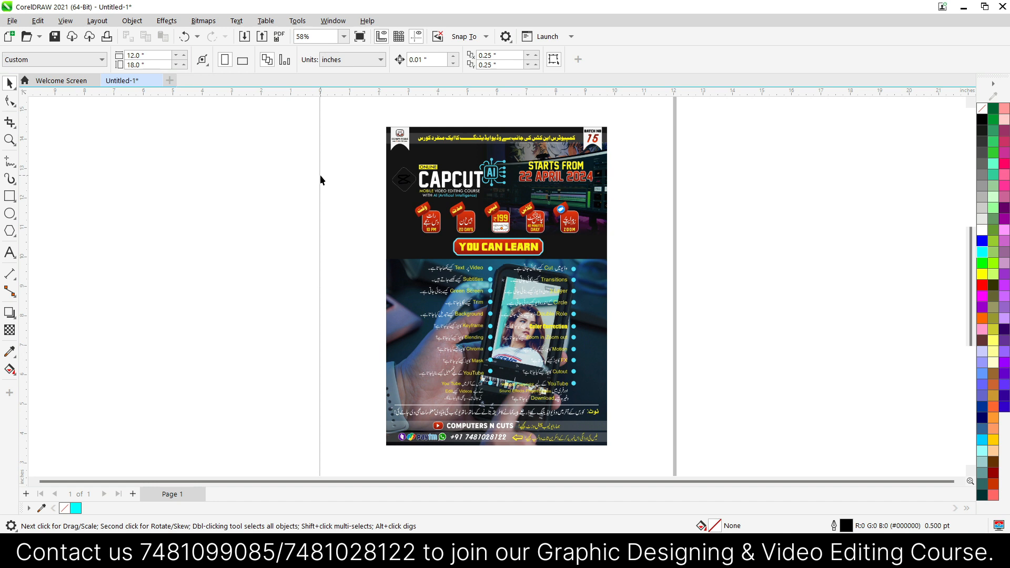
{"action": "left_click_drag", "start_coordinate": [330, 117], "coordinate": [682, 468]}
{"action": "key", "text": "Delete"}
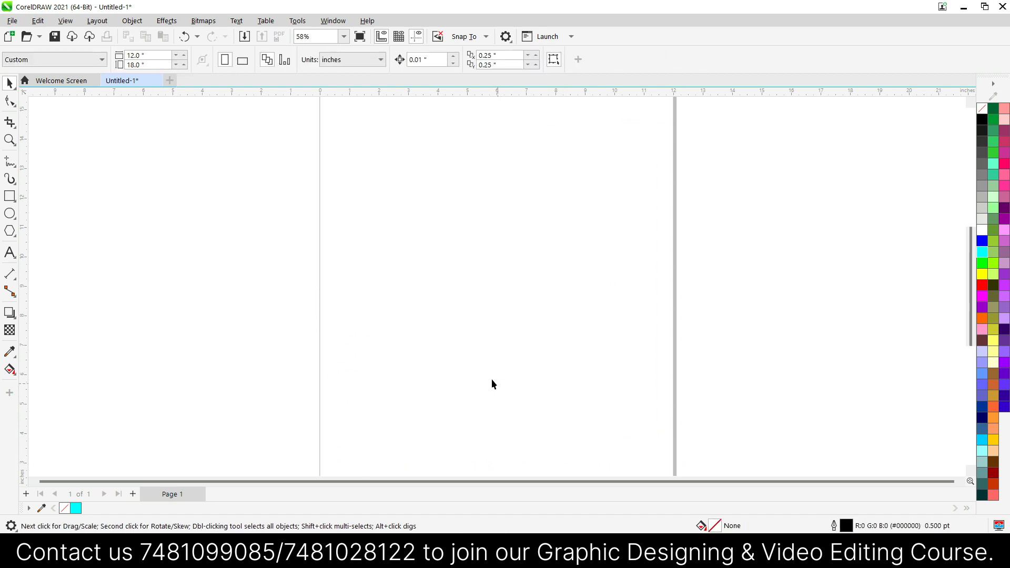
Step: Switch to File Explorer, bring the recent image 02 into the CorelDRAW page and position it around the page's middle
{"action": "key", "text": "super+e"}
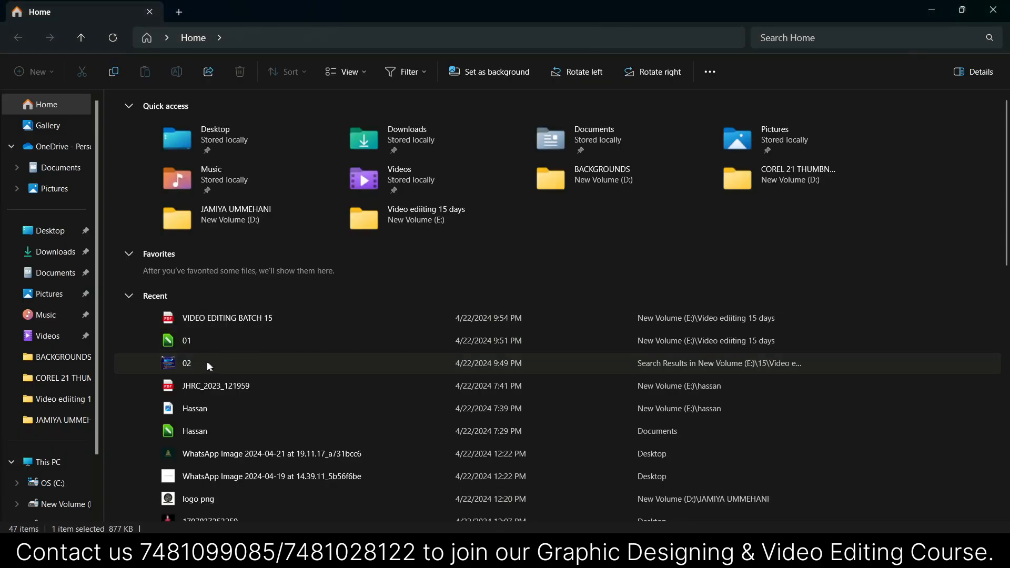
{"action": "left_click_drag", "start_coordinate": [231, 362], "coordinate": [656, 399]}
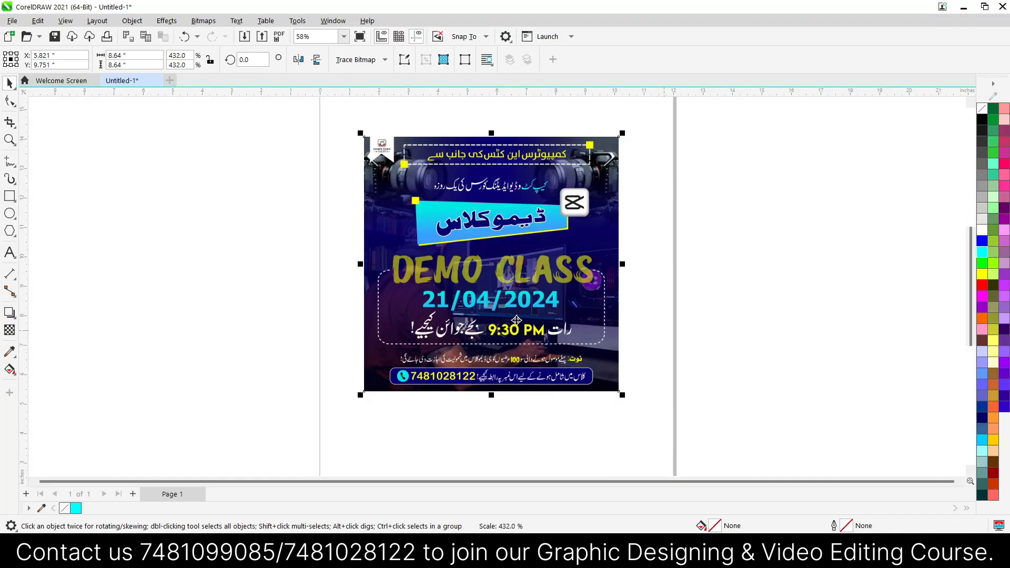
{"action": "left_click_drag", "start_coordinate": [493, 289], "coordinate": [499, 308]}
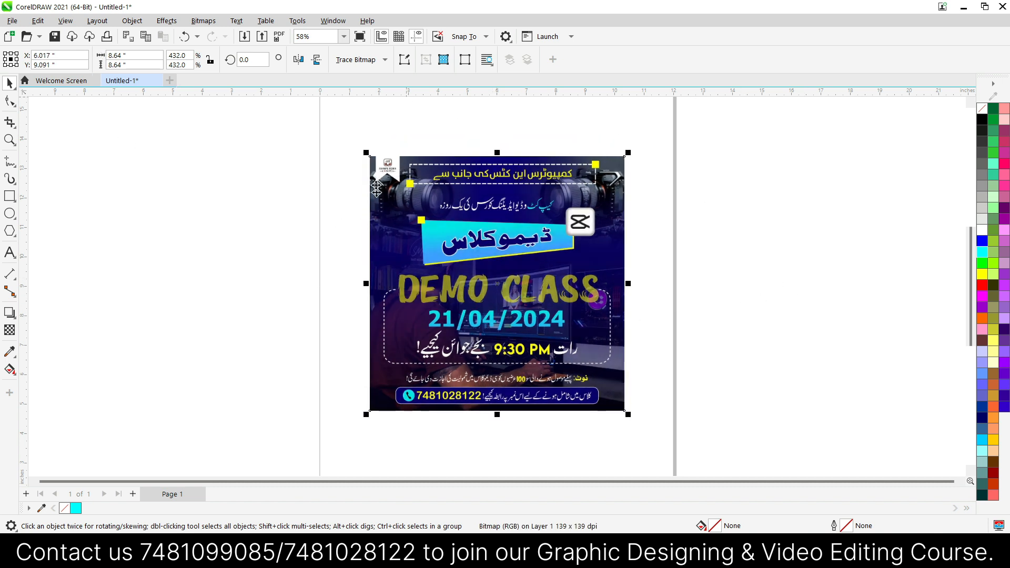
{"action": "left_click", "coordinate": [11, 21]}
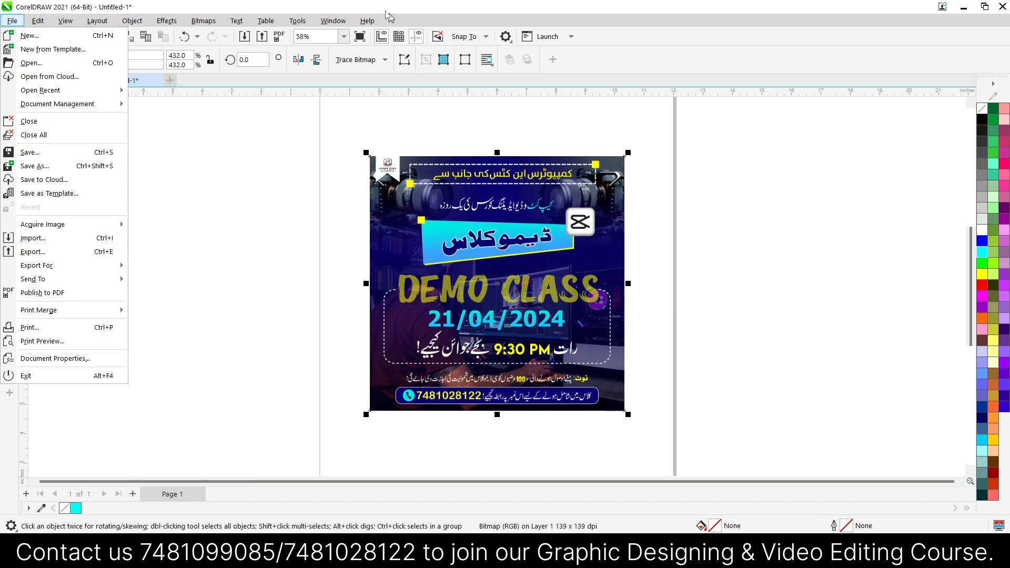
{"action": "left_click", "coordinate": [176, 170]}
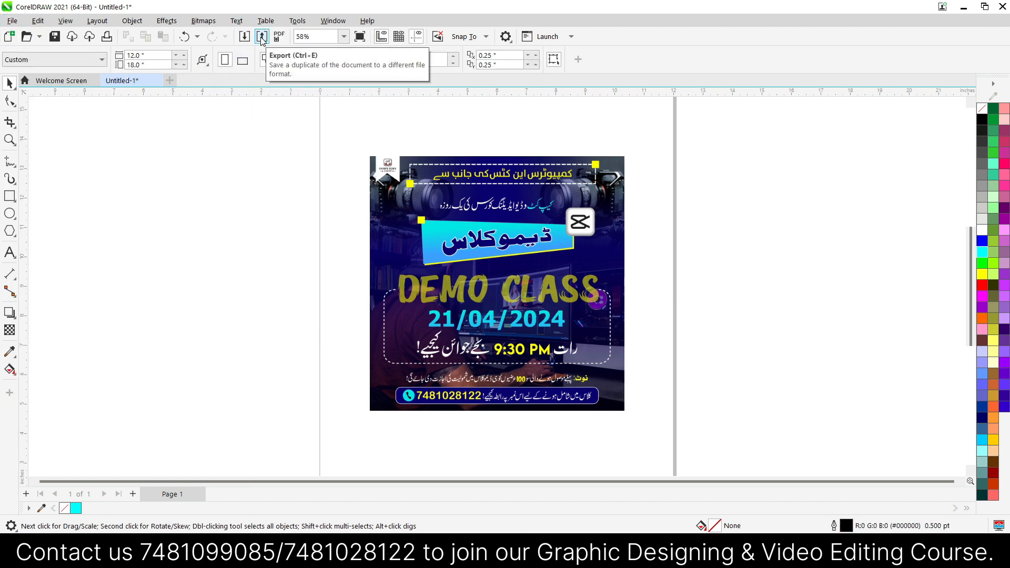
Step: Select the DEMO CLASS image and examine it on the page at several magnifications
{"action": "left_click_drag", "start_coordinate": [289, 122], "coordinate": [638, 418]}
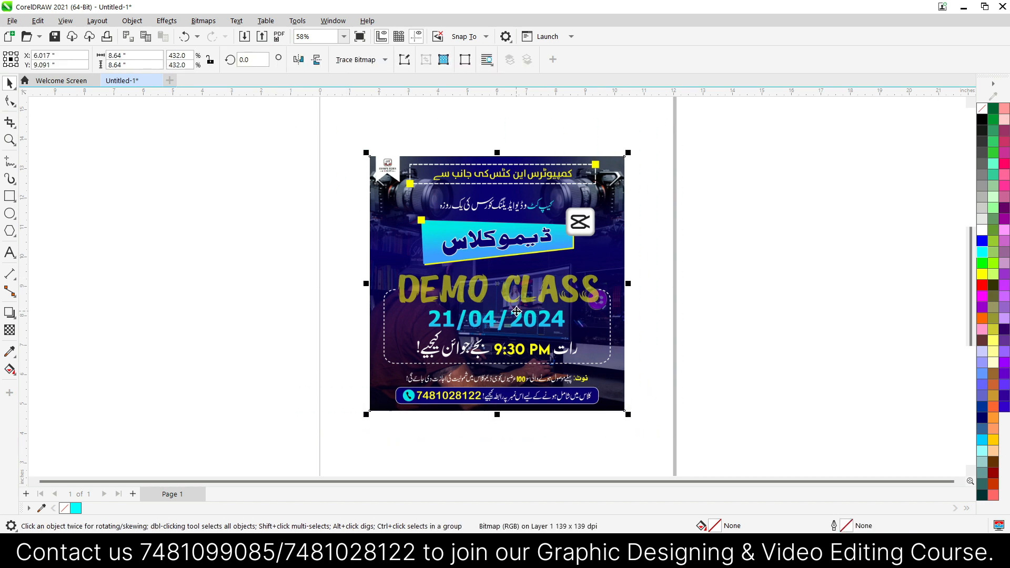
{"action": "scroll", "coordinate": [470, 231], "scroll_direction": "down", "scroll_amount": 1}
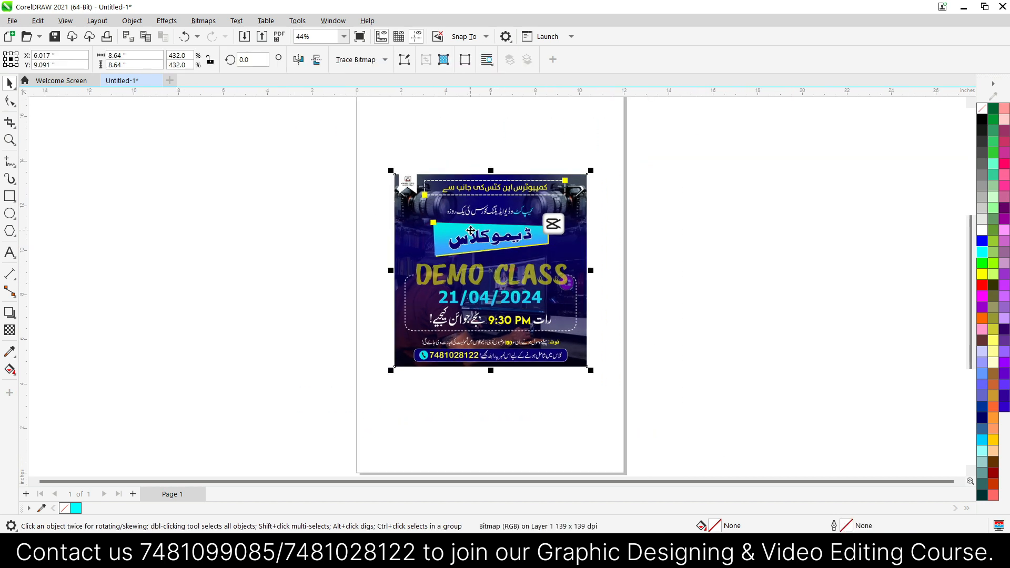
{"action": "scroll", "coordinate": [448, 202], "scroll_direction": "up", "scroll_amount": 1}
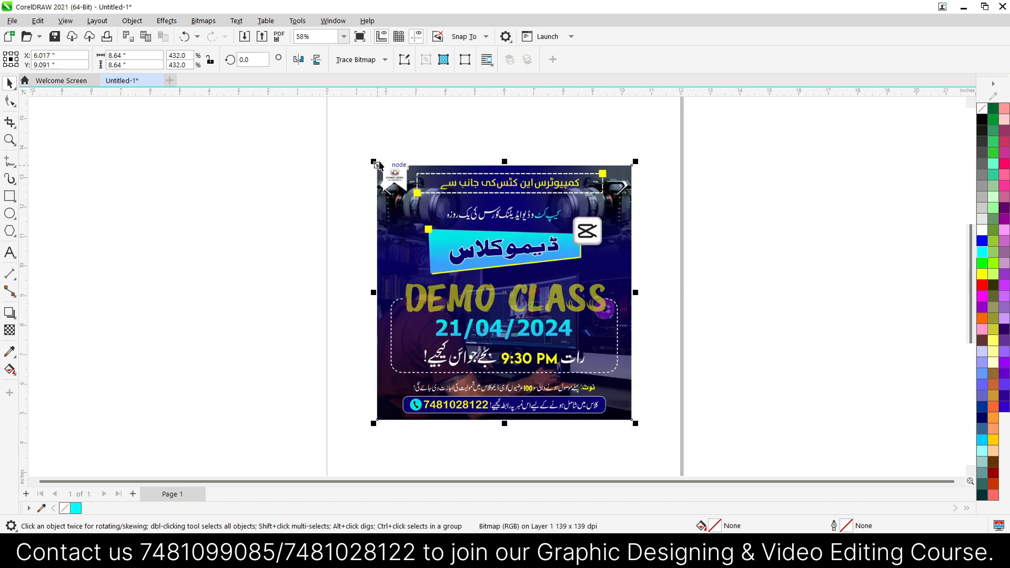
{"action": "scroll", "coordinate": [465, 105], "scroll_direction": "down", "scroll_amount": 2}
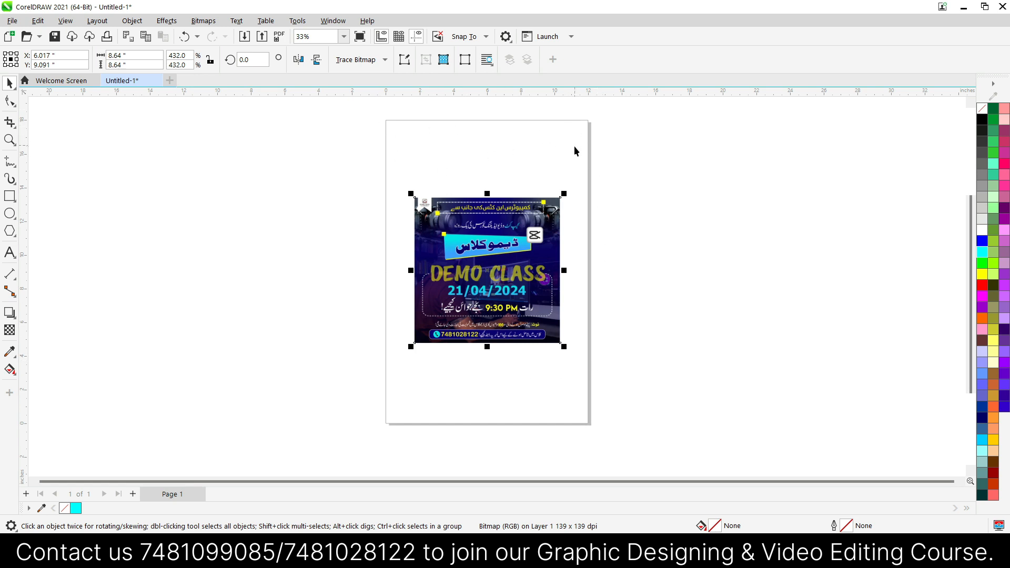
{"action": "scroll", "coordinate": [444, 230], "scroll_direction": "up", "scroll_amount": 2}
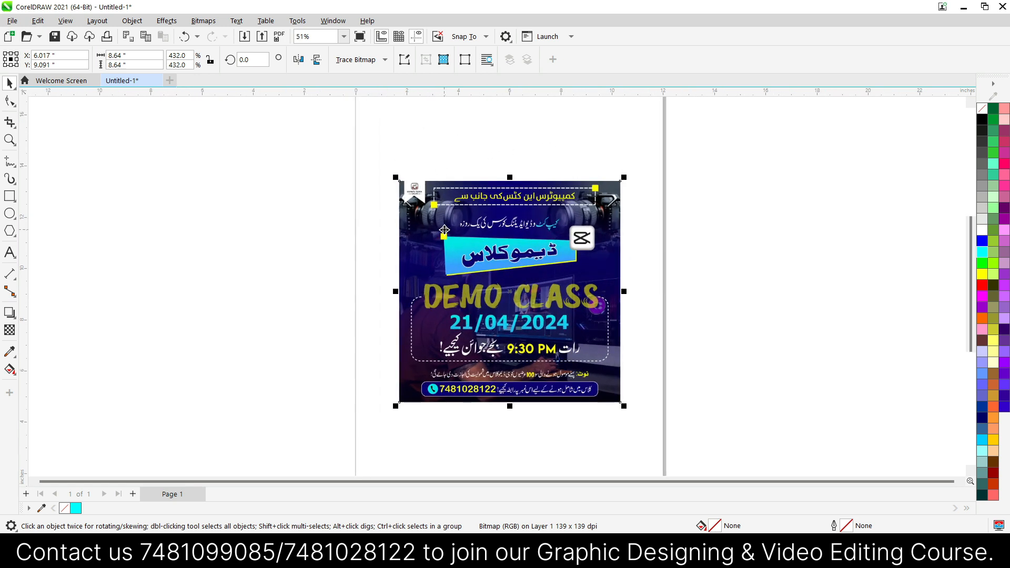
{"action": "scroll", "coordinate": [444, 230], "scroll_direction": "up", "scroll_amount": 2}
{"action": "scroll", "coordinate": [445, 229], "scroll_direction": "down", "scroll_amount": 4}
{"action": "scroll", "coordinate": [485, 255], "scroll_direction": "up", "scroll_amount": 3}
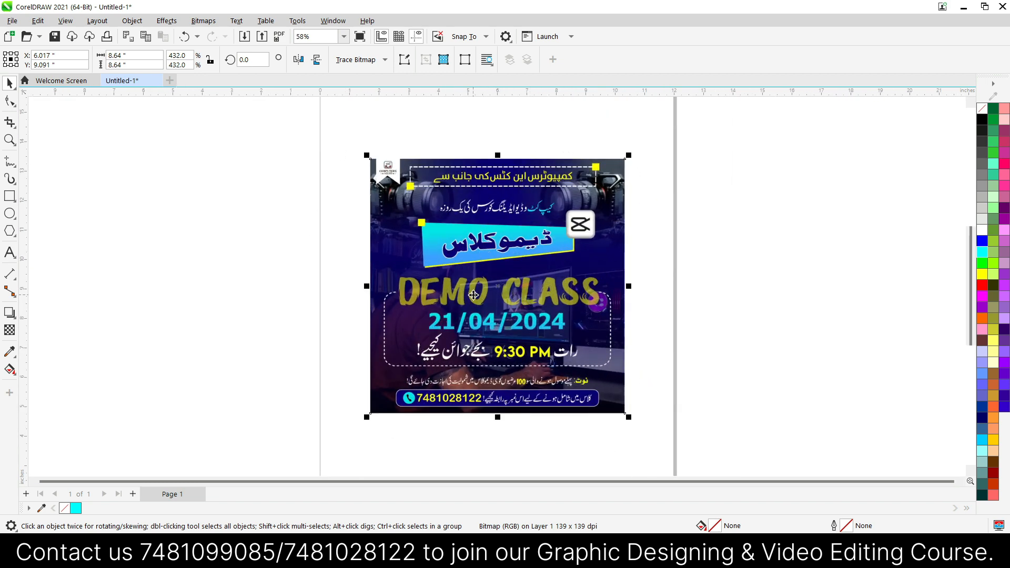
Step: Start exporting the DEMO CLASS image to the Desktop as a JPG named 03, with Selected only turned off
{"action": "left_click", "coordinate": [261, 37]}
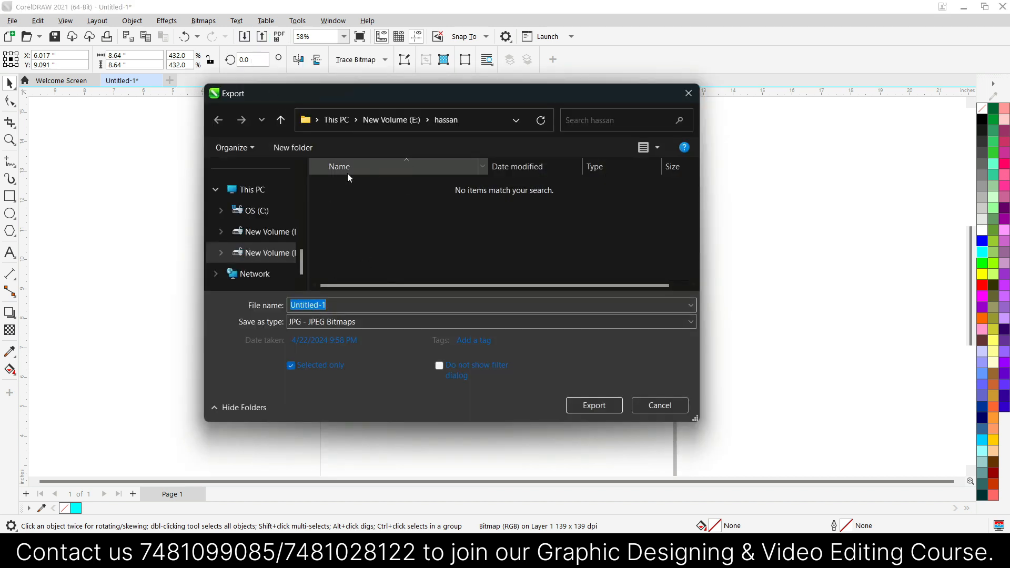
{"action": "scroll", "coordinate": [271, 234], "scroll_direction": "up", "scroll_amount": 5}
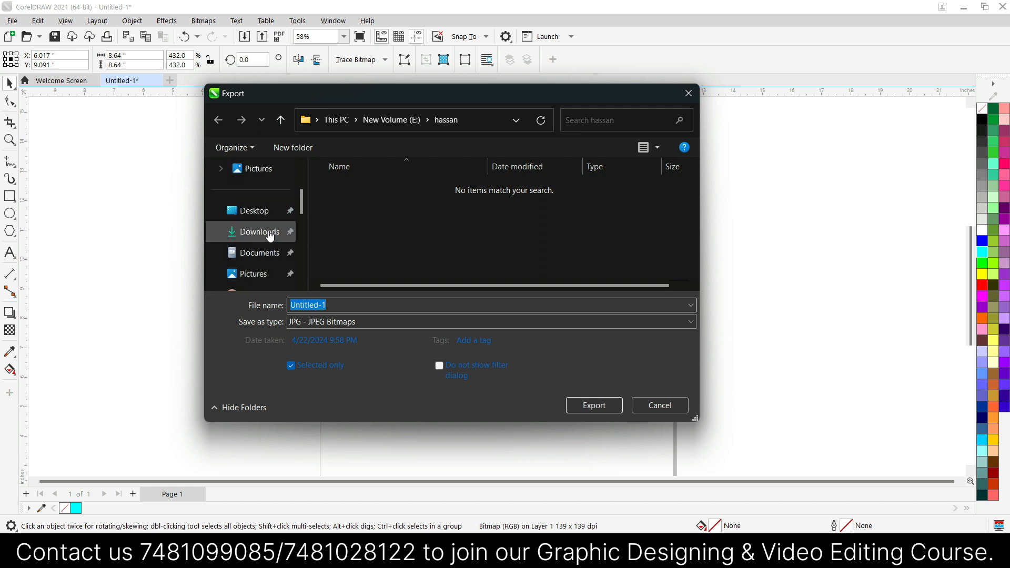
{"action": "left_click", "coordinate": [260, 210]}
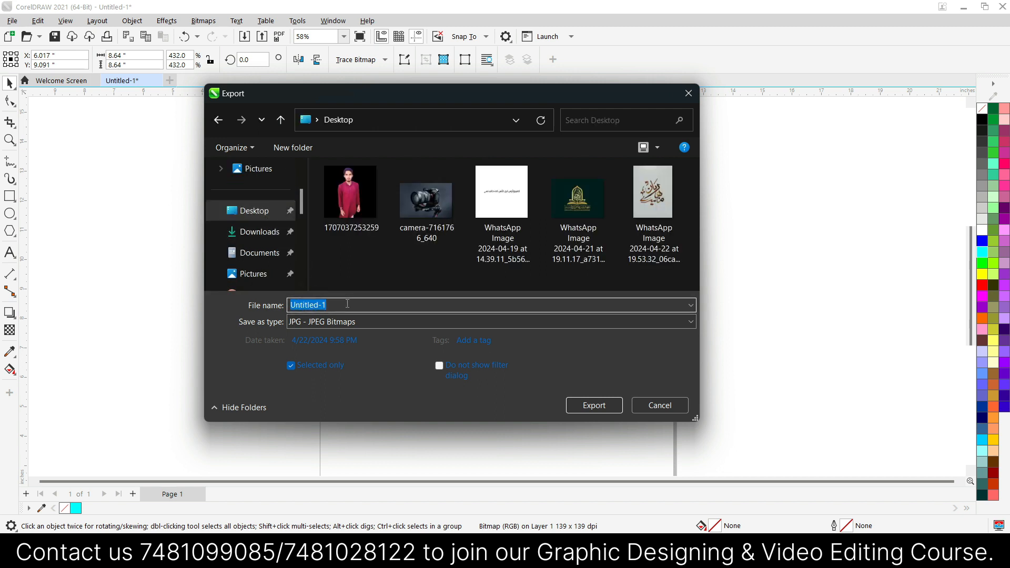
{"action": "type", "text": "03"}
{"action": "left_click_drag", "start_coordinate": [407, 105], "coordinate": [685, 174]}
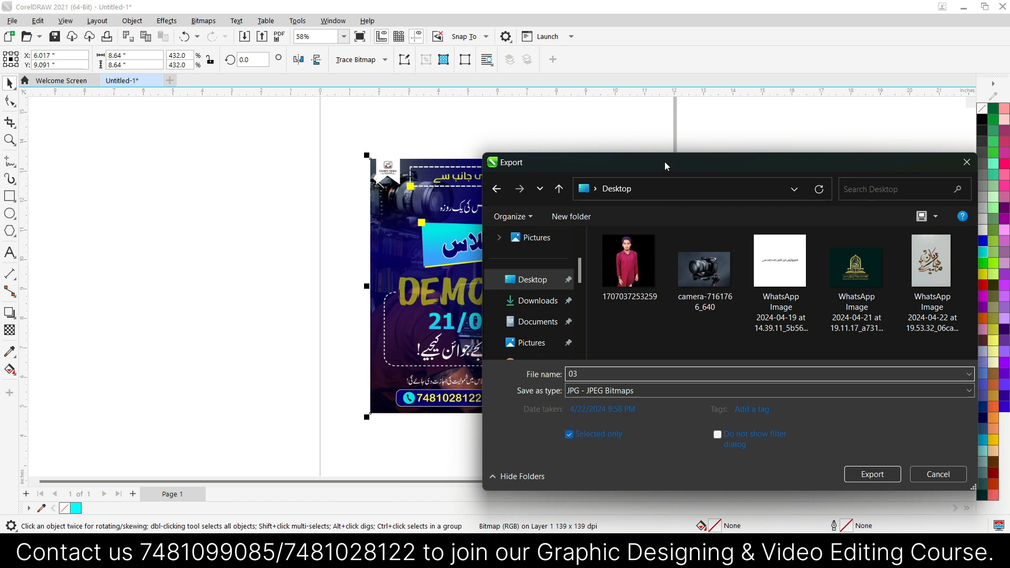
{"action": "left_click_drag", "start_coordinate": [664, 162], "coordinate": [409, 110]}
{"action": "left_click", "coordinate": [223, 422]}
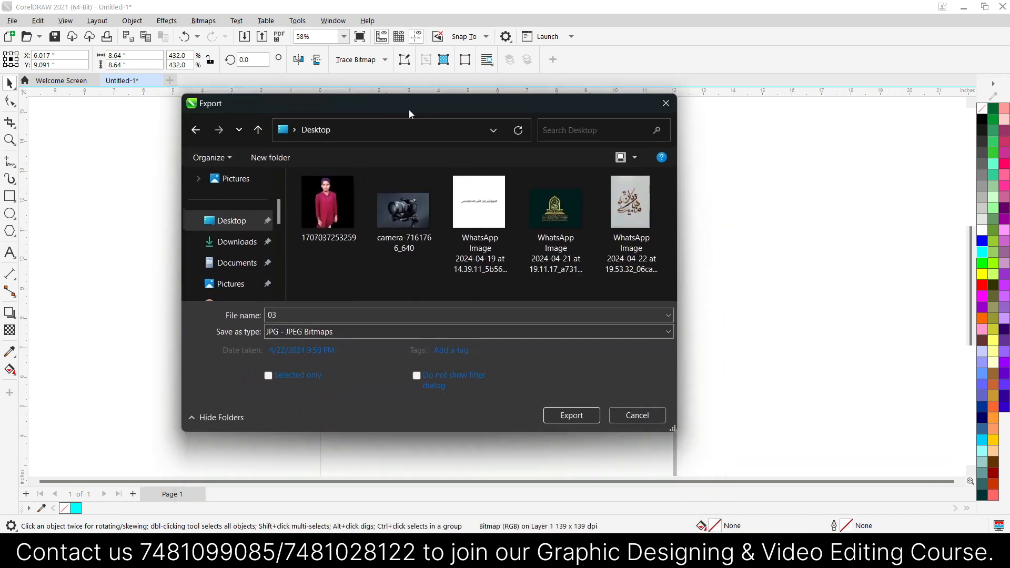
{"action": "left_click", "coordinate": [568, 414]}
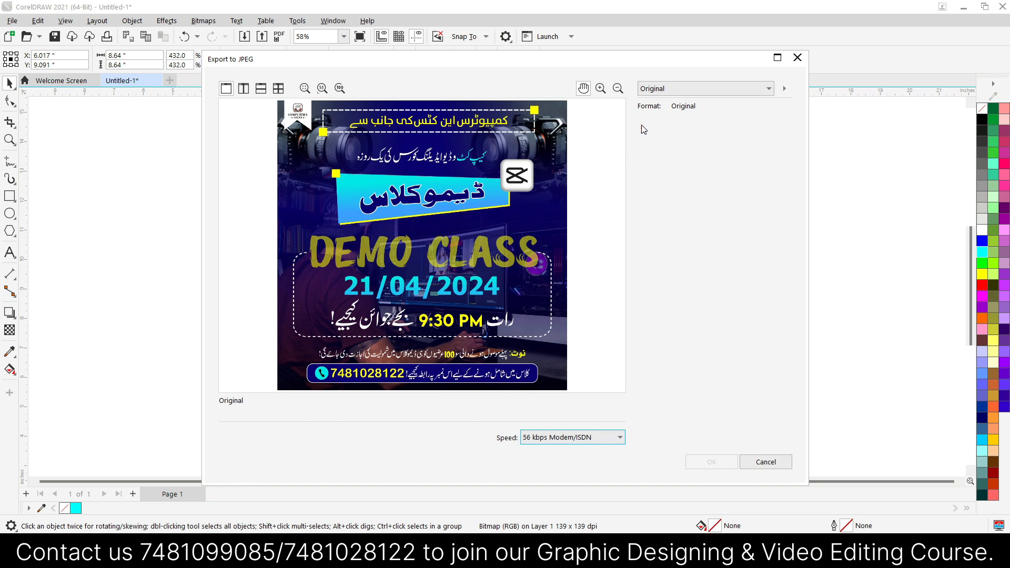
Step: Try the High quality JPEG preset for the export and switch the preset to Custom
{"action": "left_click", "coordinate": [680, 88]}
{"action": "left_click", "coordinate": [673, 107]}
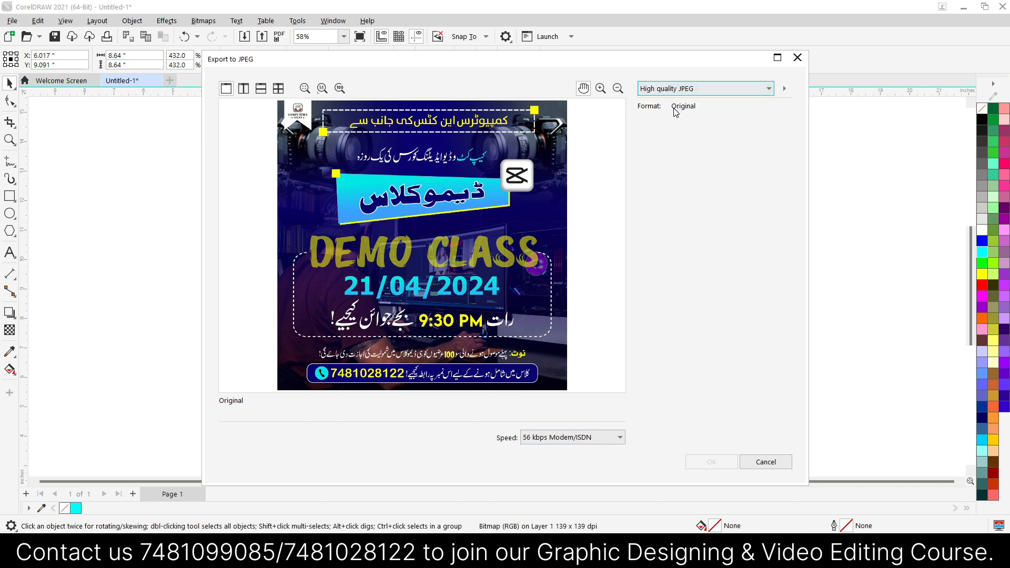
{"action": "left_click", "coordinate": [674, 90]}
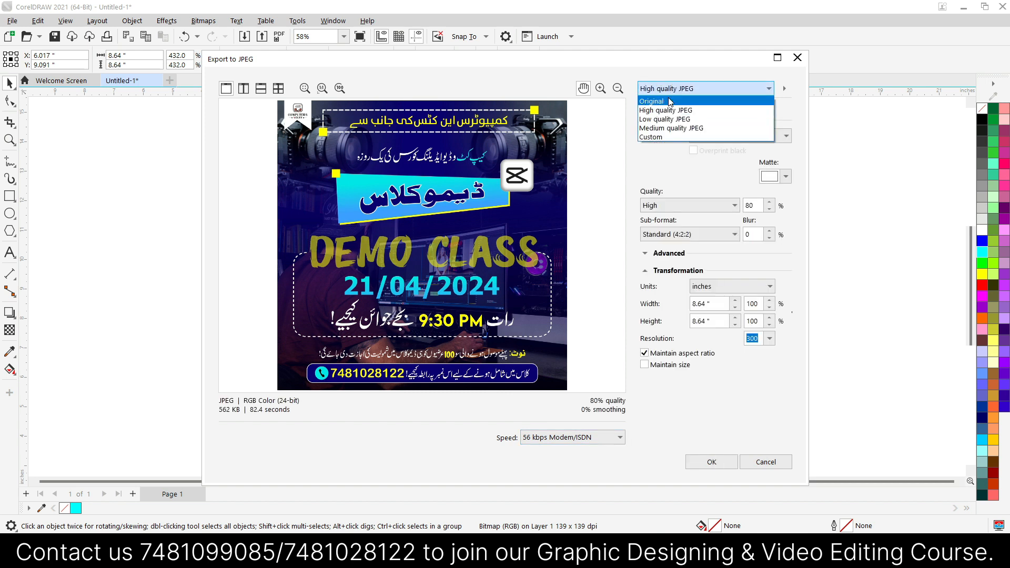
{"action": "left_click", "coordinate": [660, 138]}
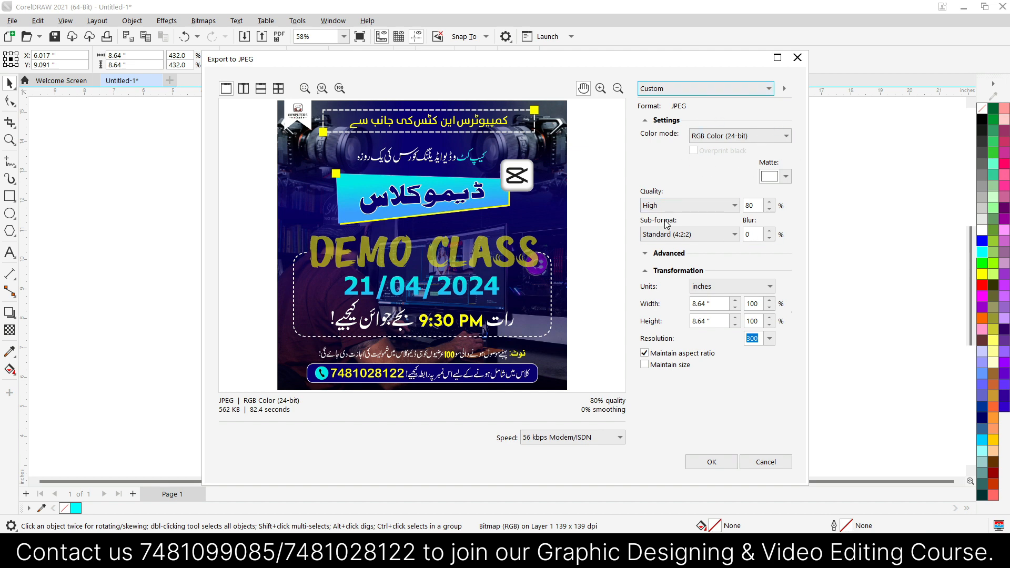
Step: Review the JPEG color modes, split the export preview into two side-by-side panes and try Grayscale (8-bit)
{"action": "left_click", "coordinate": [715, 139]}
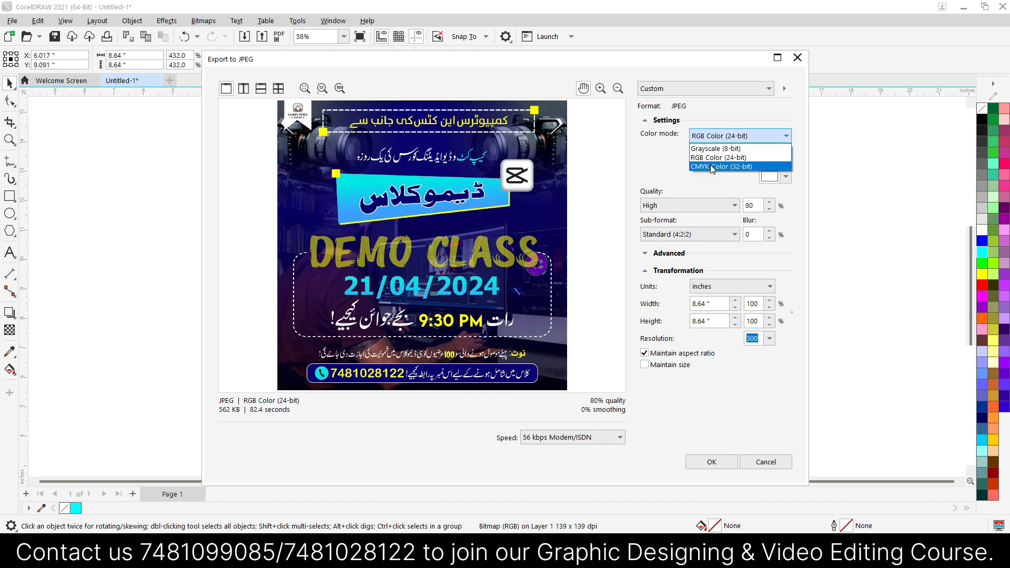
{"action": "left_click", "coordinate": [712, 137]}
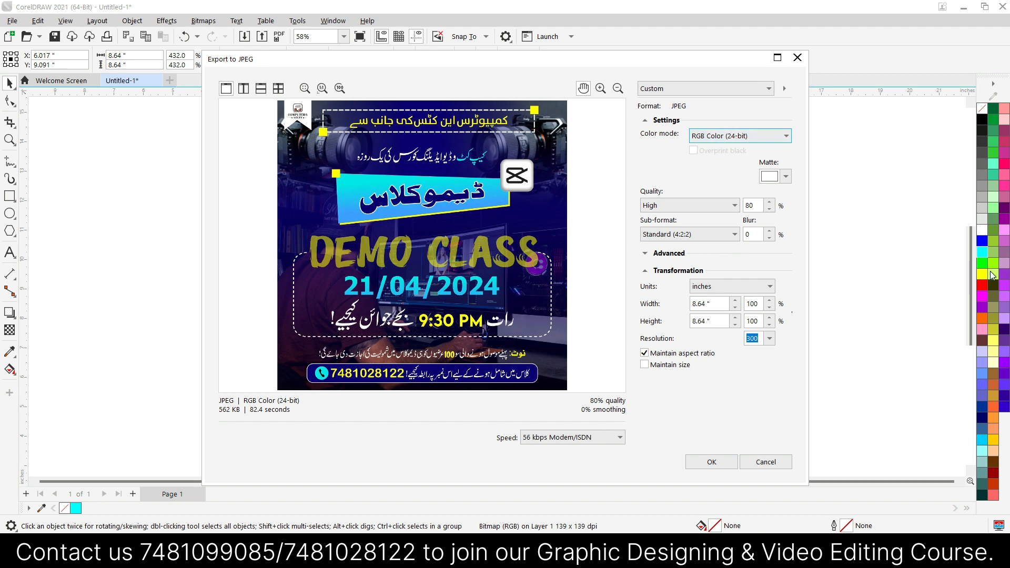
{"action": "left_click", "coordinate": [711, 138]}
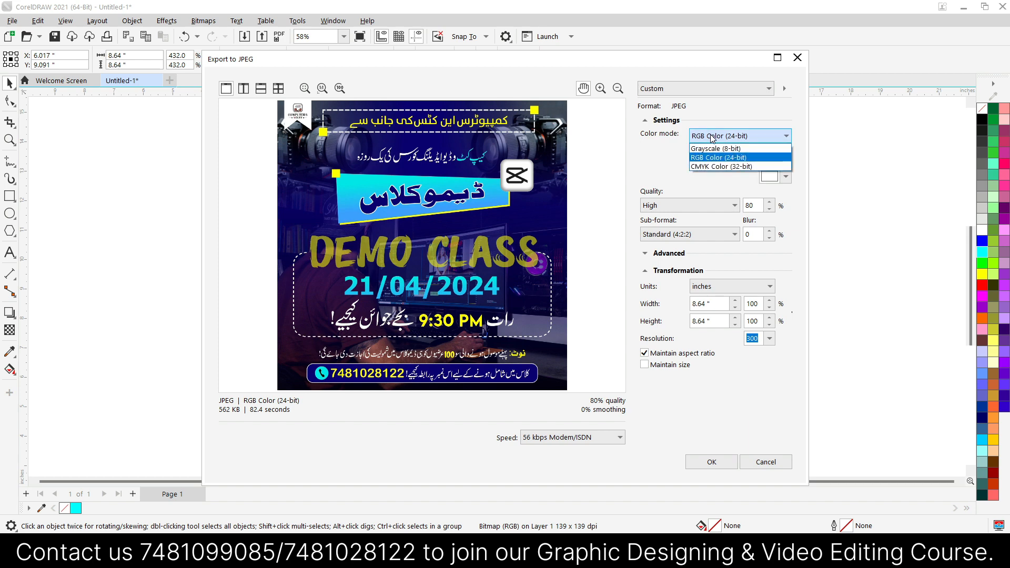
{"action": "left_click", "coordinate": [712, 138]}
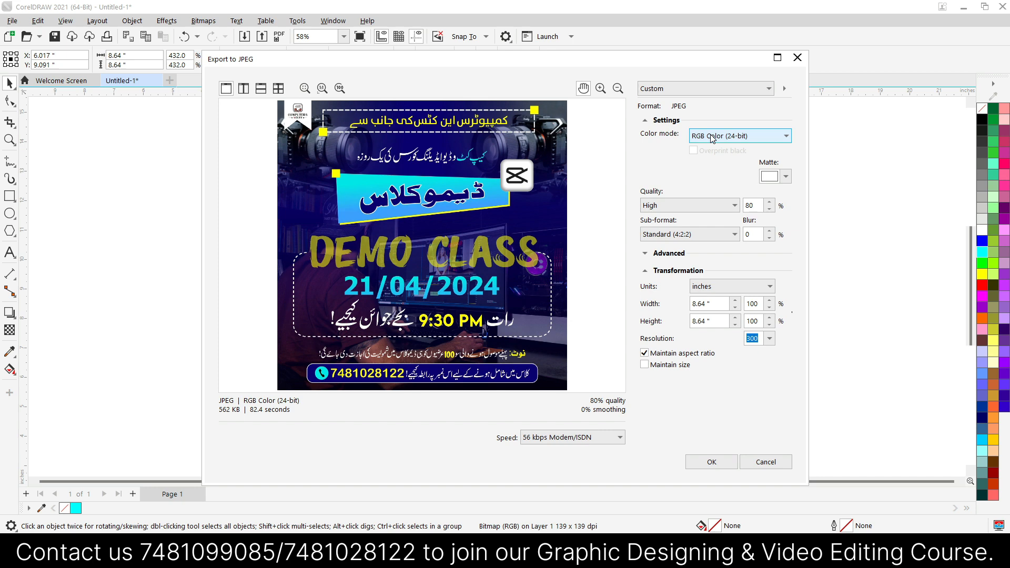
{"action": "left_click", "coordinate": [243, 89]}
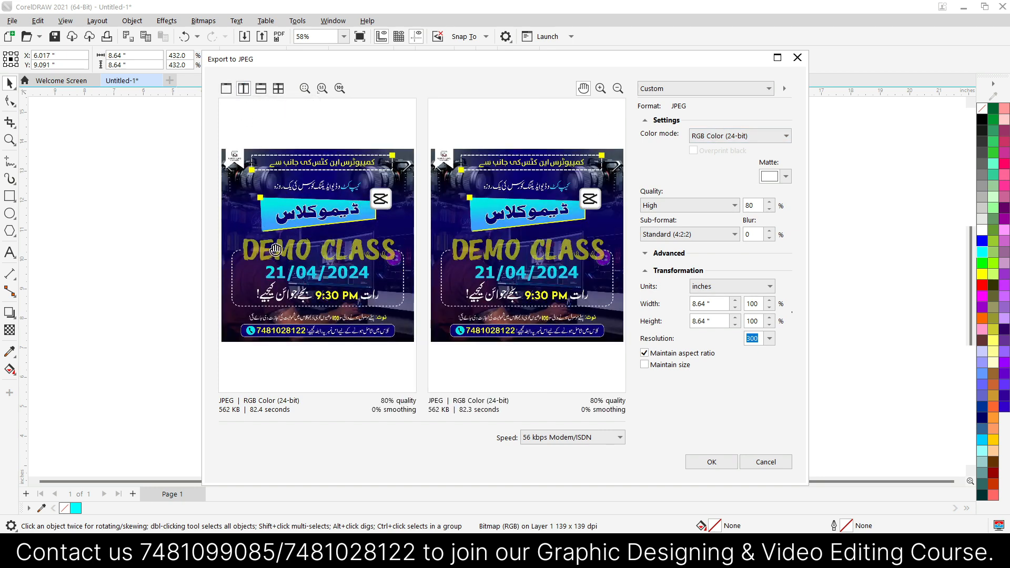
{"action": "left_click", "coordinate": [704, 136]}
{"action": "left_click", "coordinate": [706, 151]}
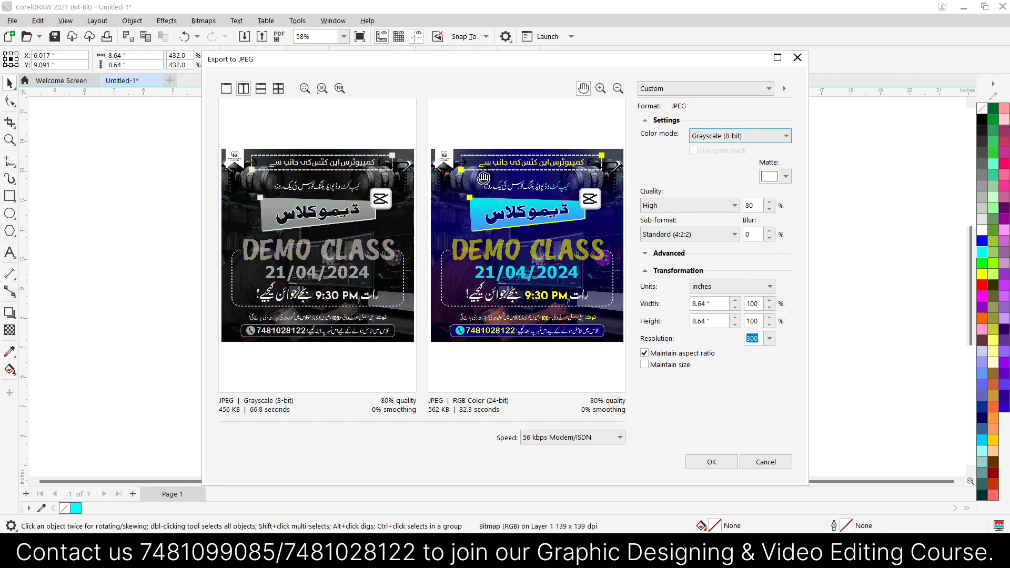
Step: View the export preview in four panes, return it to a single pane and set the color mode to RGB Color (24-bit)
{"action": "left_click", "coordinate": [261, 88]}
{"action": "left_click", "coordinate": [279, 94]}
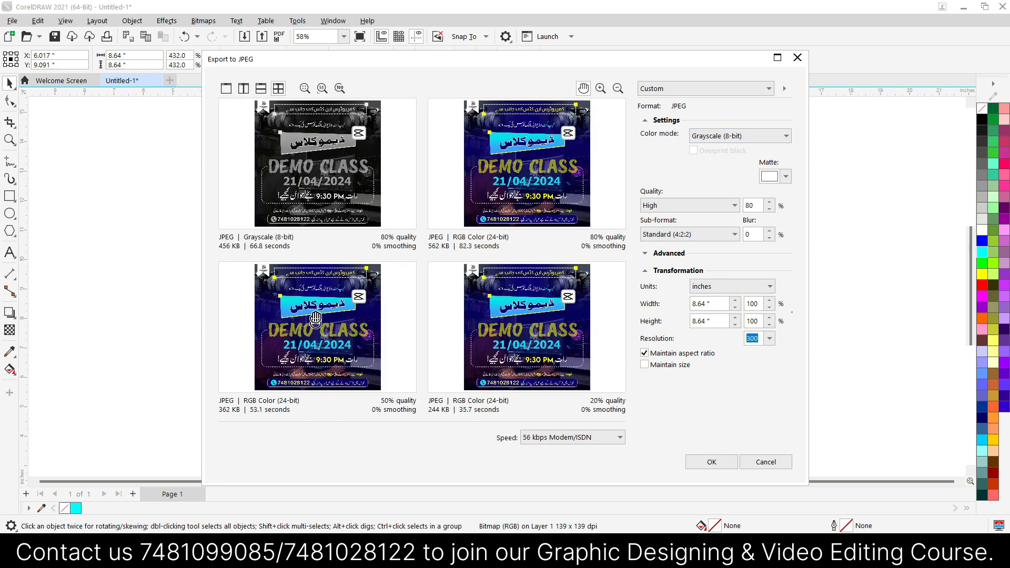
{"action": "left_click", "coordinate": [227, 88]}
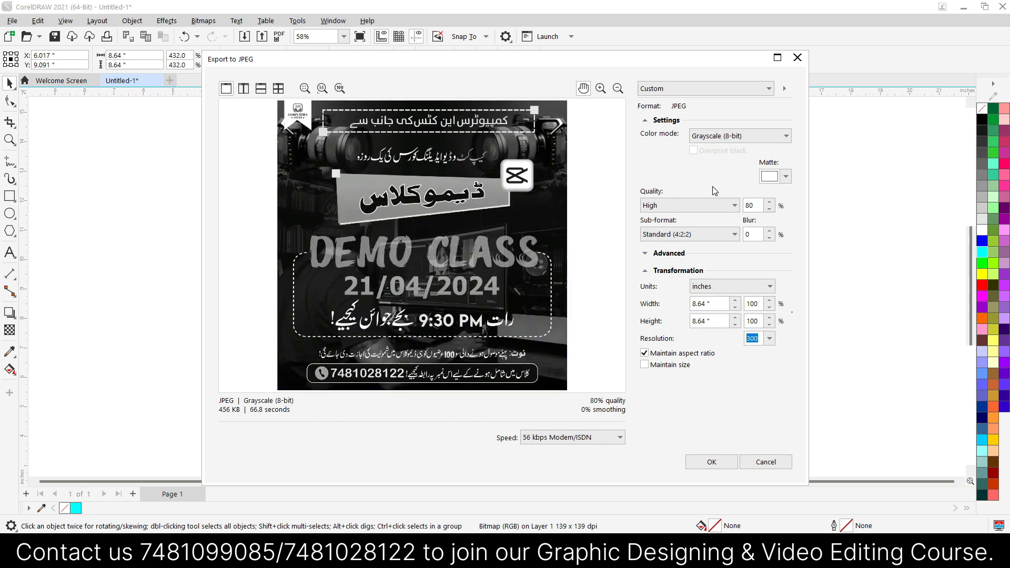
{"action": "left_click", "coordinate": [736, 138]}
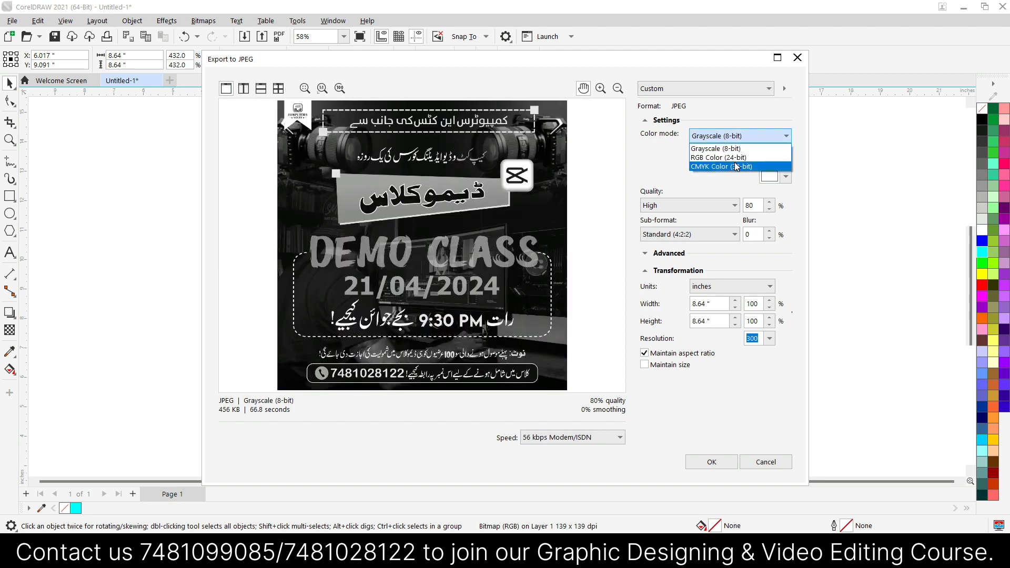
{"action": "left_click", "coordinate": [723, 157]}
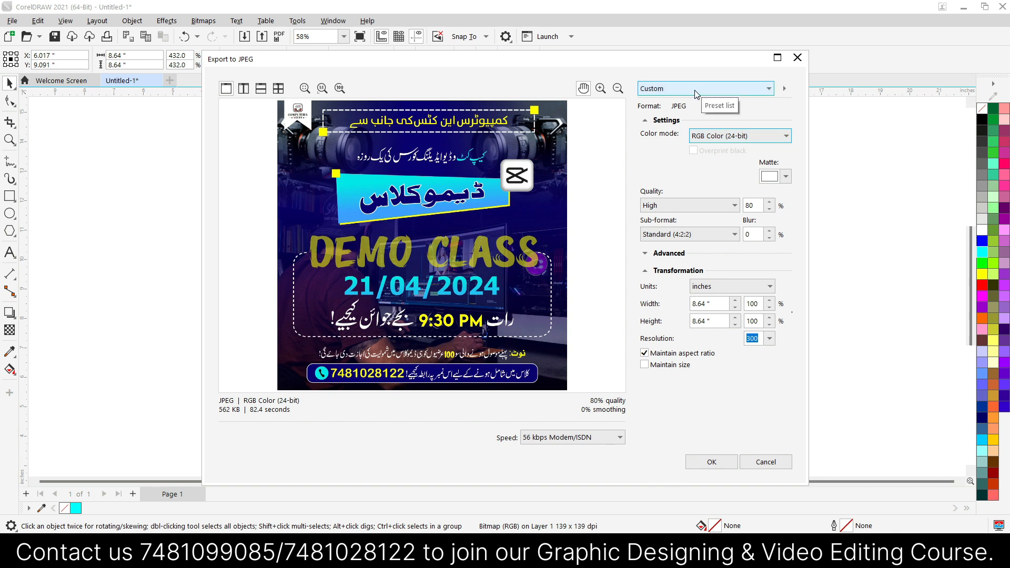
Step: Apply the High quality JPEG preset and set the export quality to Highest
{"action": "left_click", "coordinate": [710, 93]}
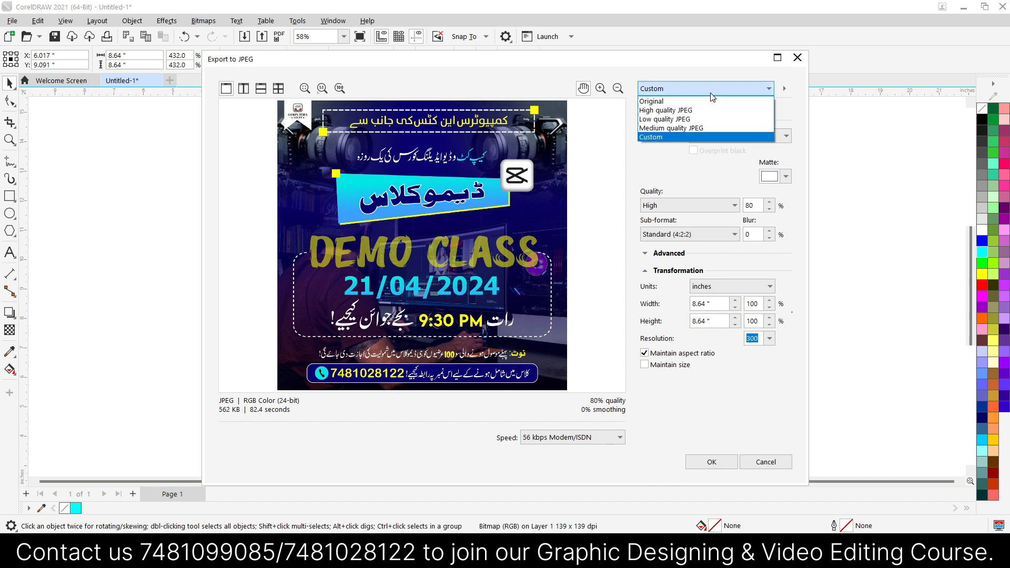
{"action": "left_click", "coordinate": [695, 110]}
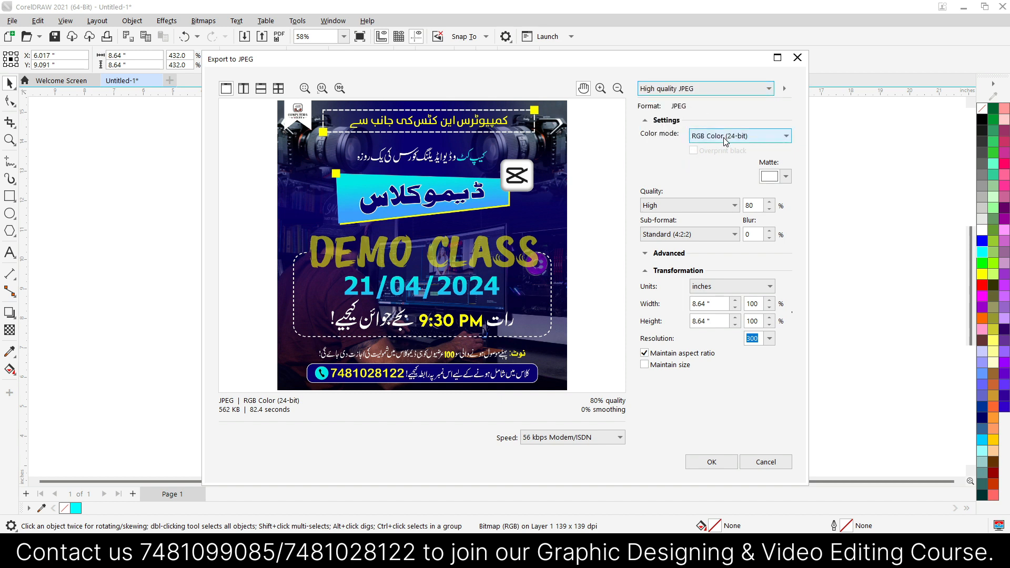
{"action": "left_click", "coordinate": [683, 204]}
{"action": "left_click", "coordinate": [676, 218]}
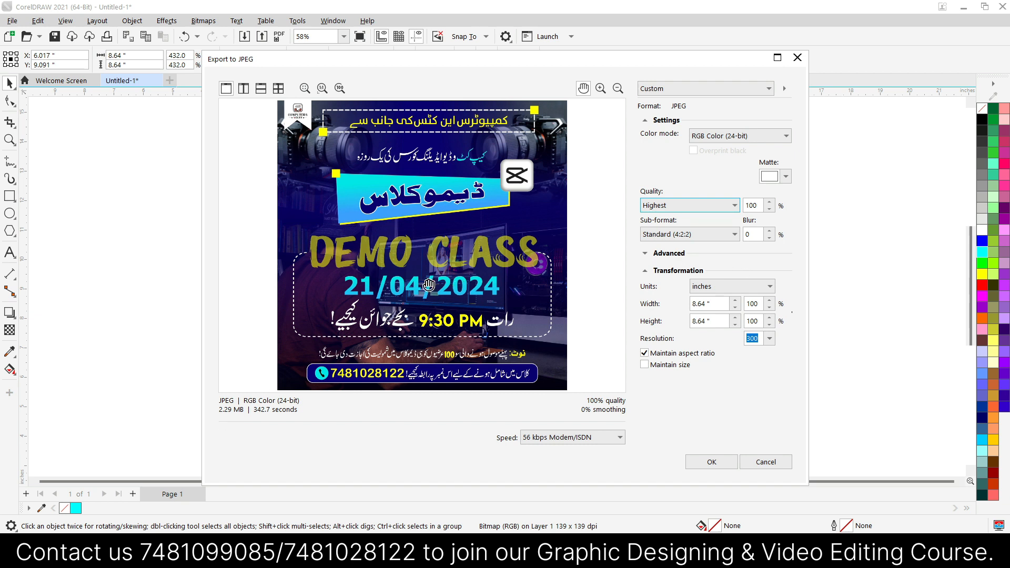
Step: Try the Low export quality for comparison and set the quality back to Highest
{"action": "left_click", "coordinate": [677, 206]}
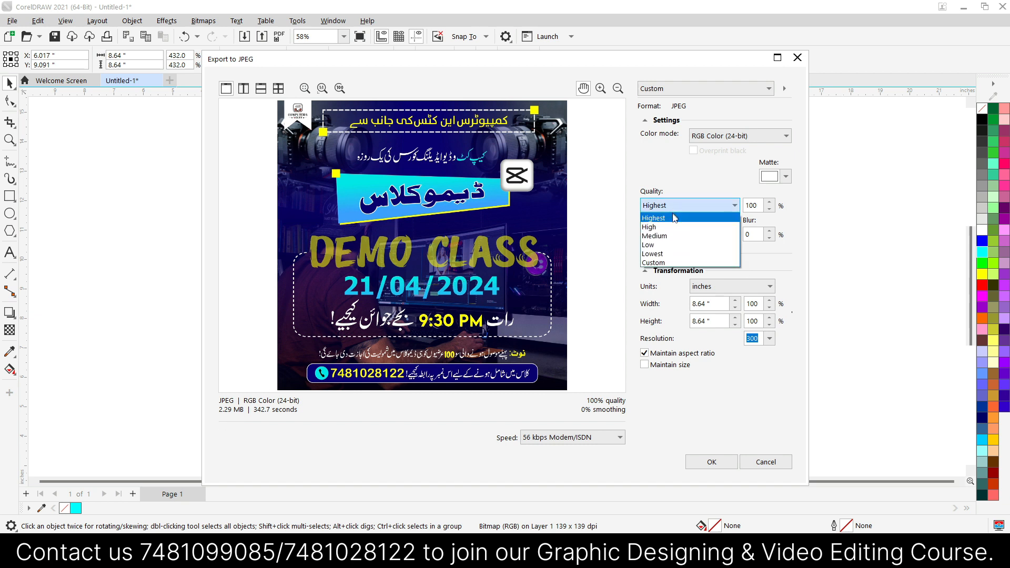
{"action": "left_click", "coordinate": [664, 243]}
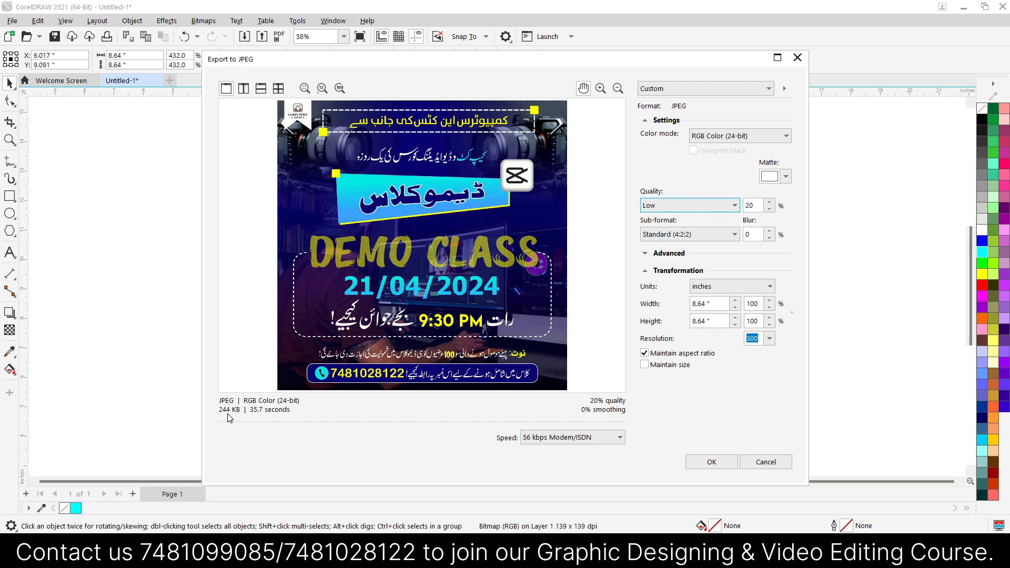
{"action": "left_click", "coordinate": [658, 206]}
{"action": "left_click", "coordinate": [657, 218]}
{"action": "left_click", "coordinate": [674, 254]}
{"action": "left_click", "coordinate": [674, 256]}
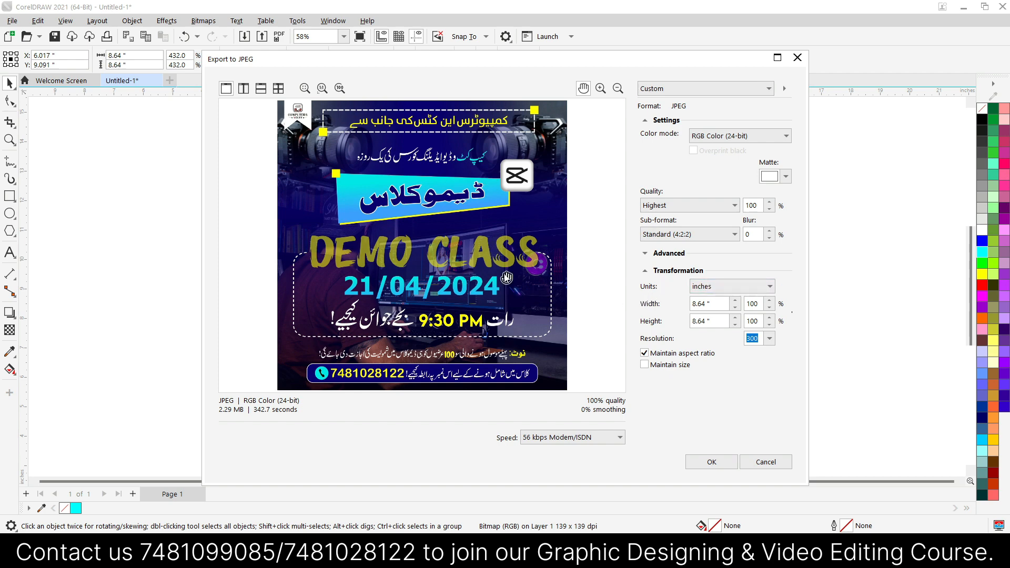
Step: Try pixels as the units for the export dimensions and set the units back to inches
{"action": "left_click", "coordinate": [717, 289]}
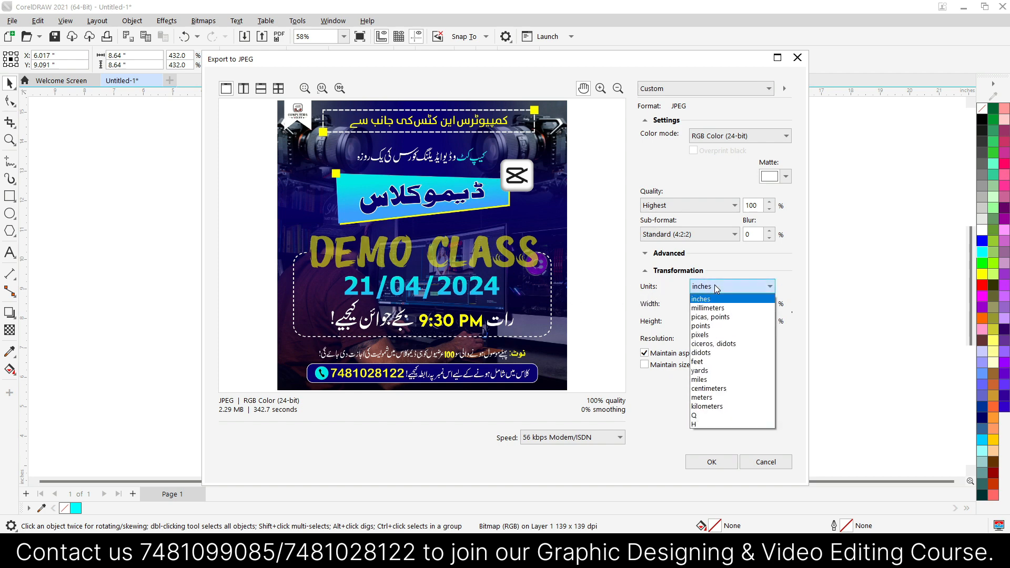
{"action": "left_click", "coordinate": [700, 334]}
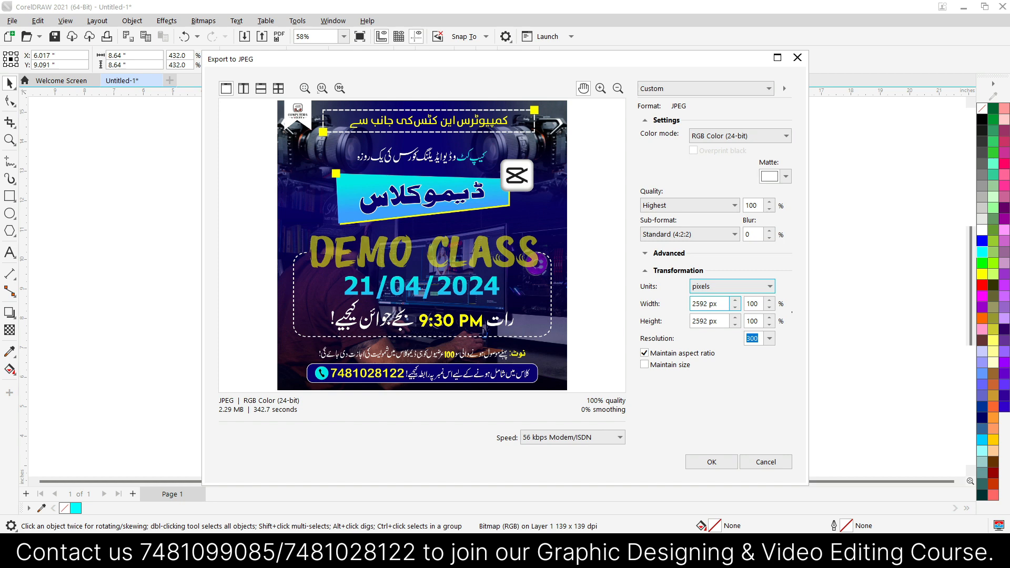
{"action": "left_click", "coordinate": [710, 299]}
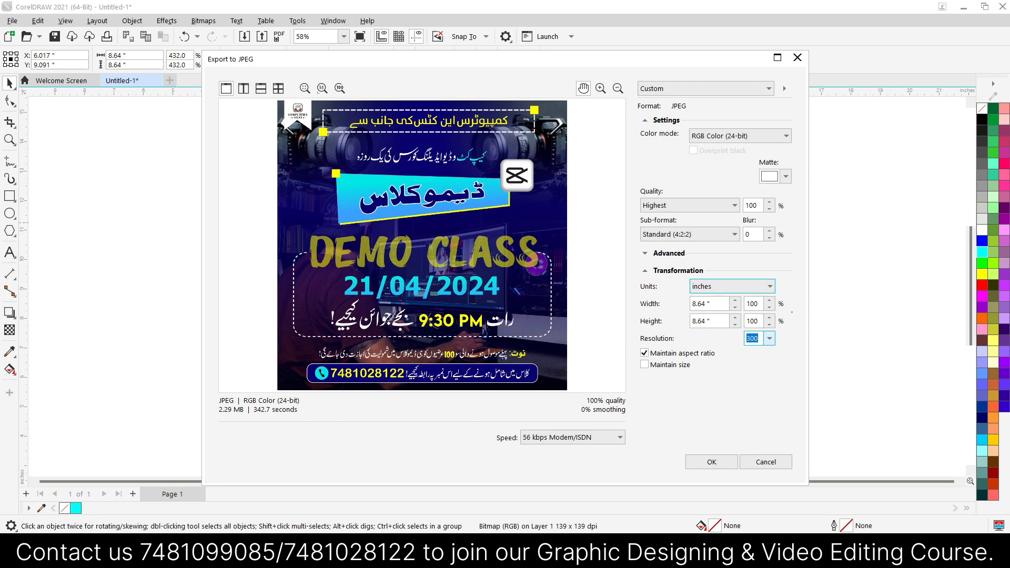
Step: Try a resolution of 600, set it to 300 and export the JPEG with these settings
{"action": "type", "text": "600"}
{"action": "left_click_drag", "start_coordinate": [759, 339], "coordinate": [729, 353]}
{"action": "type", "text": "300"}
{"action": "left_click", "coordinate": [720, 462]}
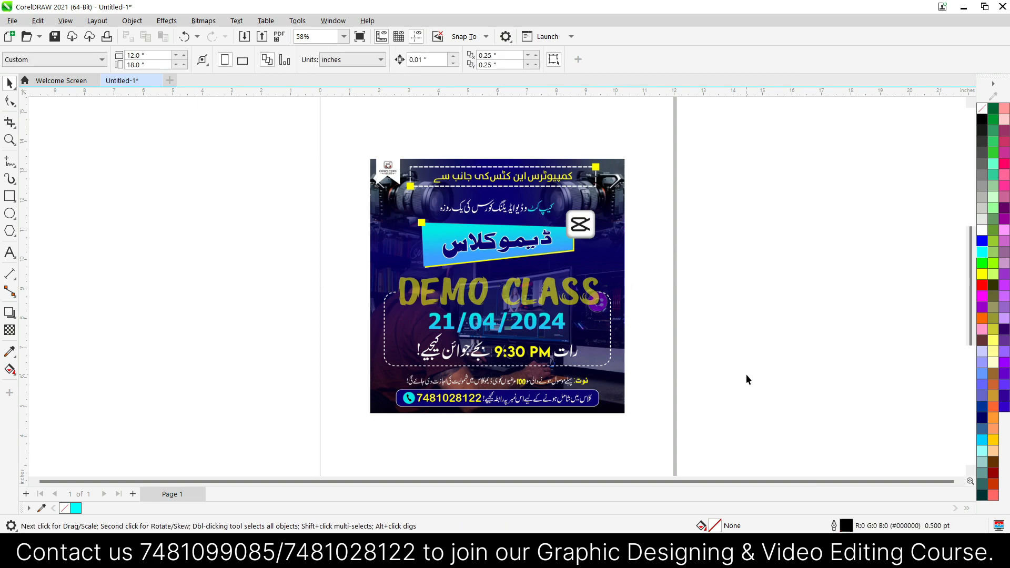
Step: Minimise CorelDRAW, close File Explorer, open the exported 03.jpg from the desktop, examine it at several magnifications and close it
{"action": "left_click", "coordinate": [964, 7]}
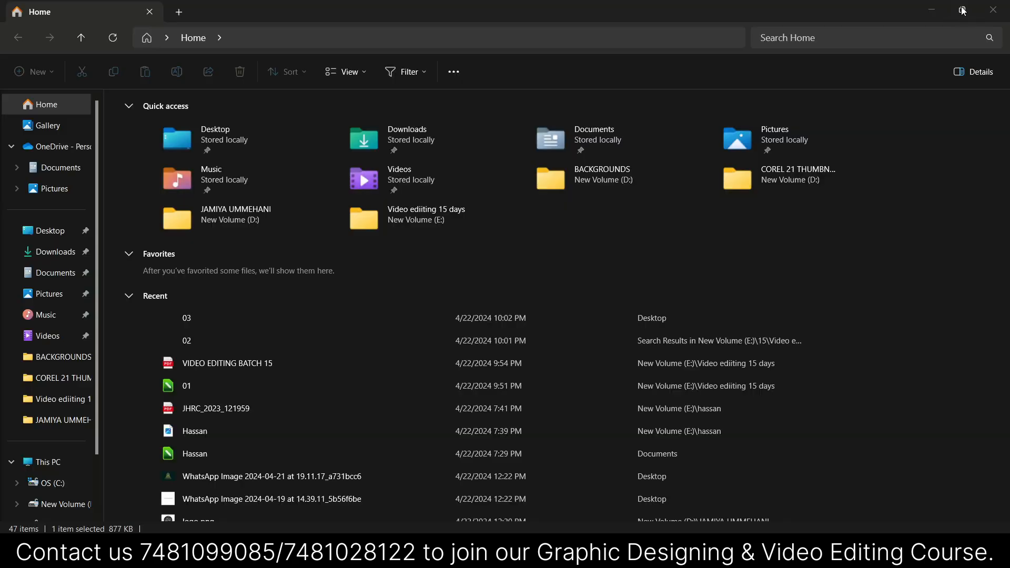
{"action": "left_click", "coordinate": [996, 9]}
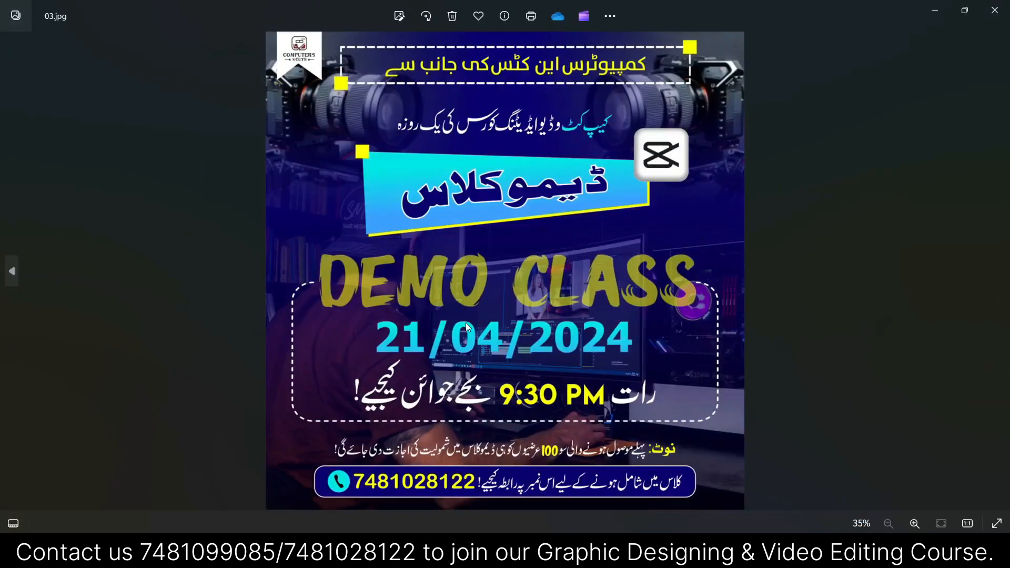
{"action": "scroll", "coordinate": [467, 327], "scroll_direction": "up", "scroll_amount": 6}
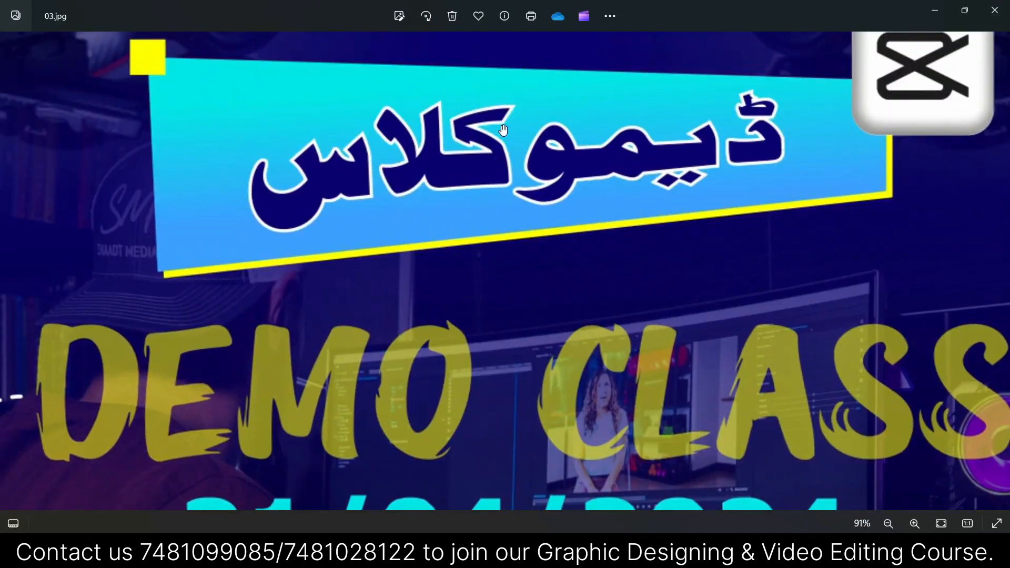
{"action": "scroll", "coordinate": [503, 129], "scroll_direction": "down", "scroll_amount": 6}
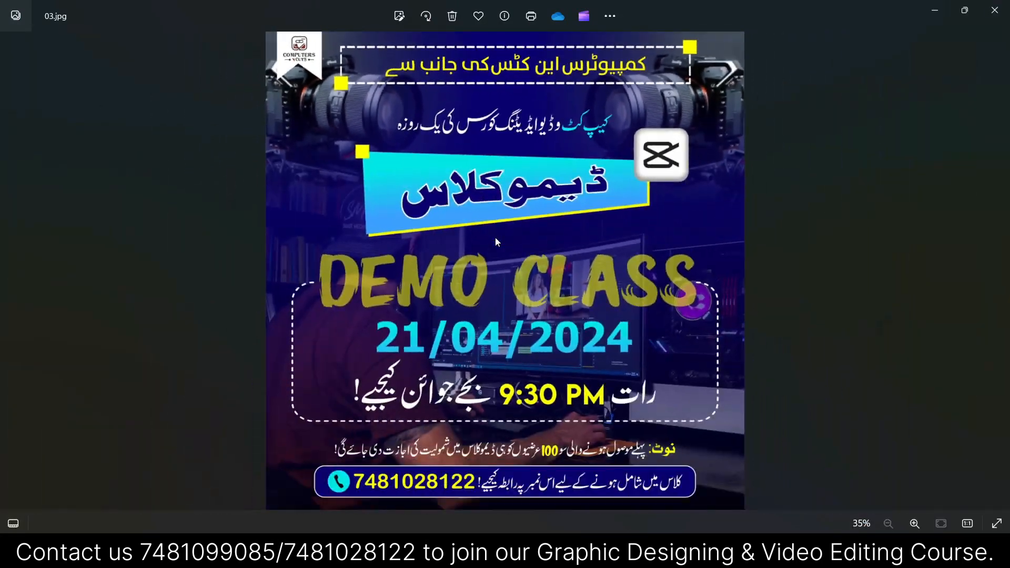
{"action": "scroll", "coordinate": [496, 242], "scroll_direction": "up", "scroll_amount": 10}
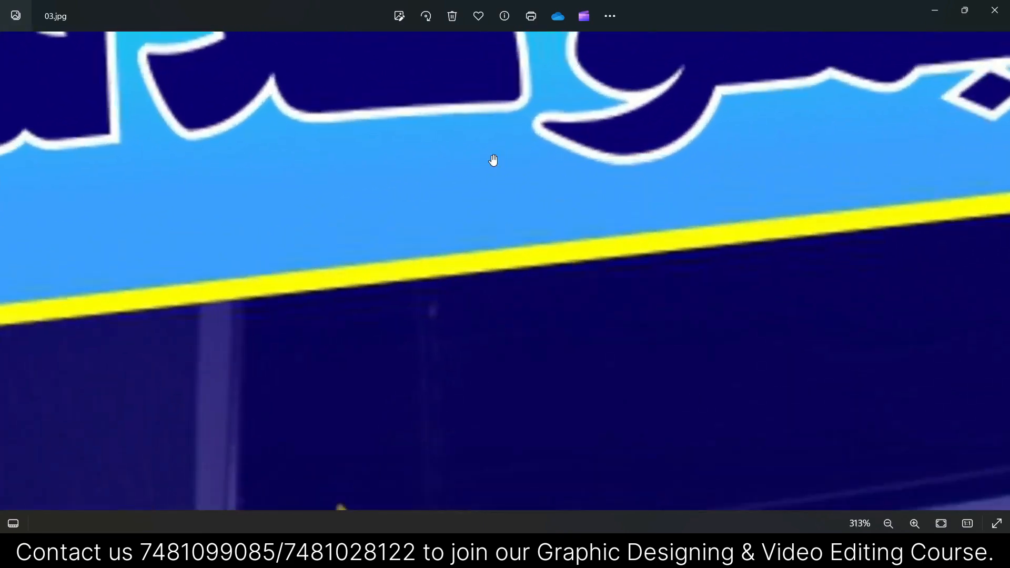
{"action": "scroll", "coordinate": [493, 160], "scroll_direction": "up", "scroll_amount": 6}
{"action": "scroll", "coordinate": [492, 163], "scroll_direction": "down", "scroll_amount": 5}
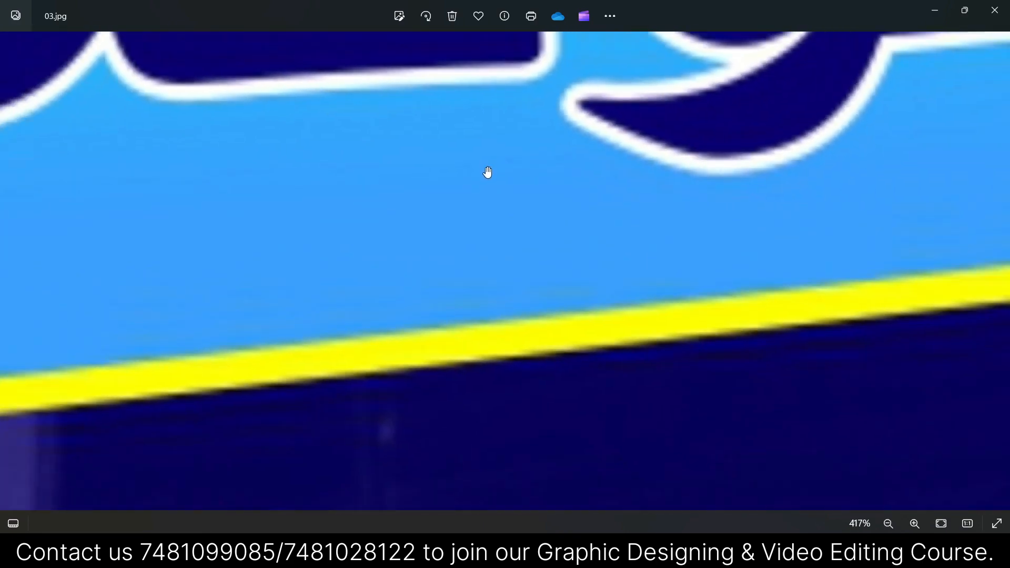
{"action": "scroll", "coordinate": [487, 173], "scroll_direction": "down", "scroll_amount": 10}
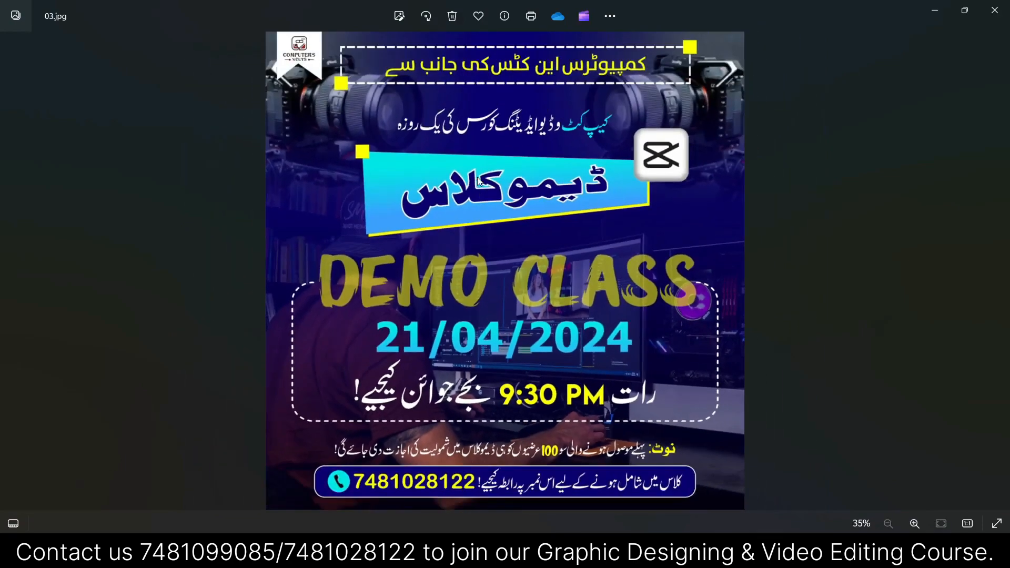
{"action": "left_click", "coordinate": [994, 10]}
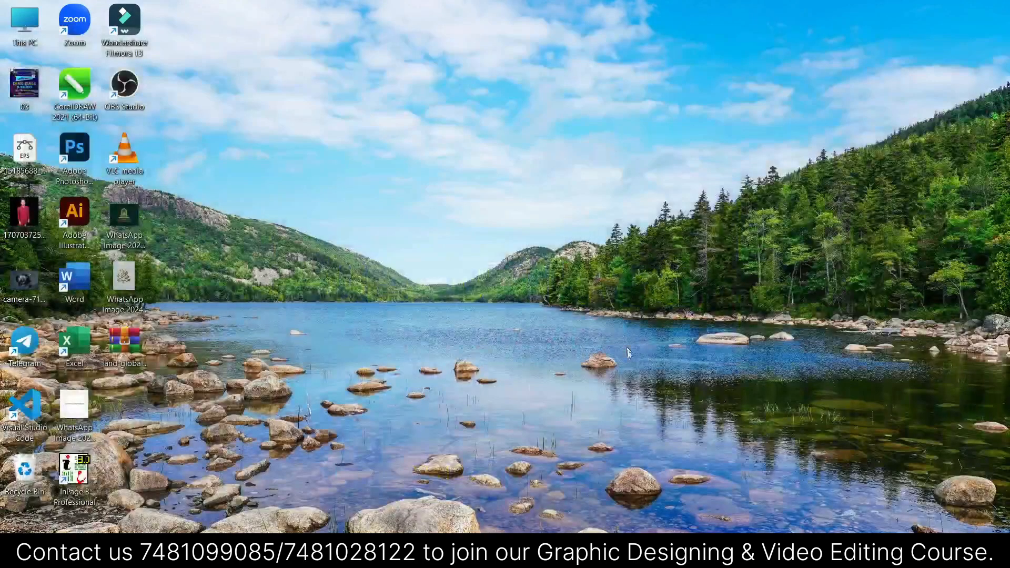
Step: Switch back to CorelDRAW and look over the available file and editing commands
{"action": "left_click", "coordinate": [669, 552]}
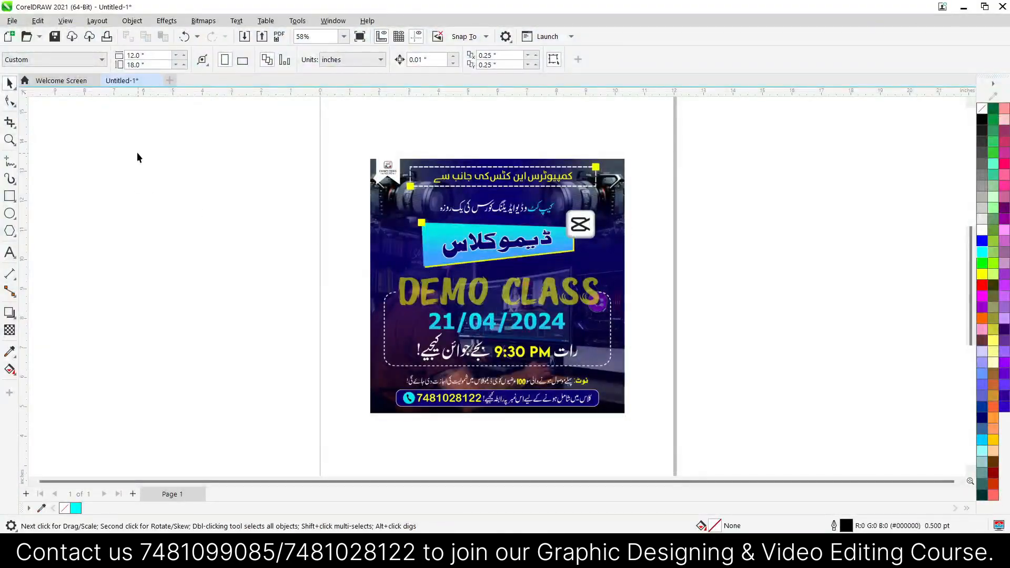
{"action": "left_click", "coordinate": [12, 21]}
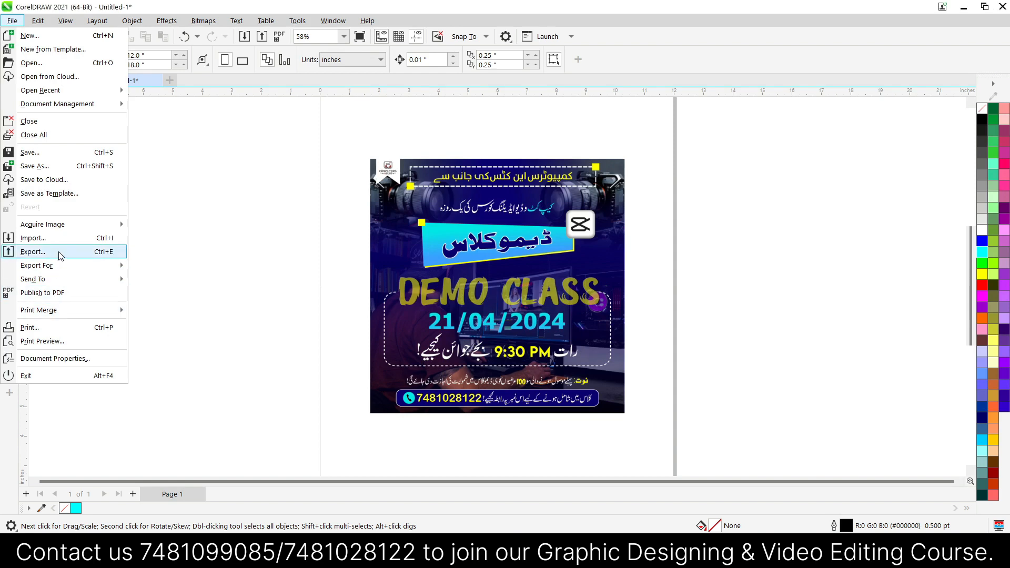
{"action": "mouse_move", "coordinate": [36, 24]}
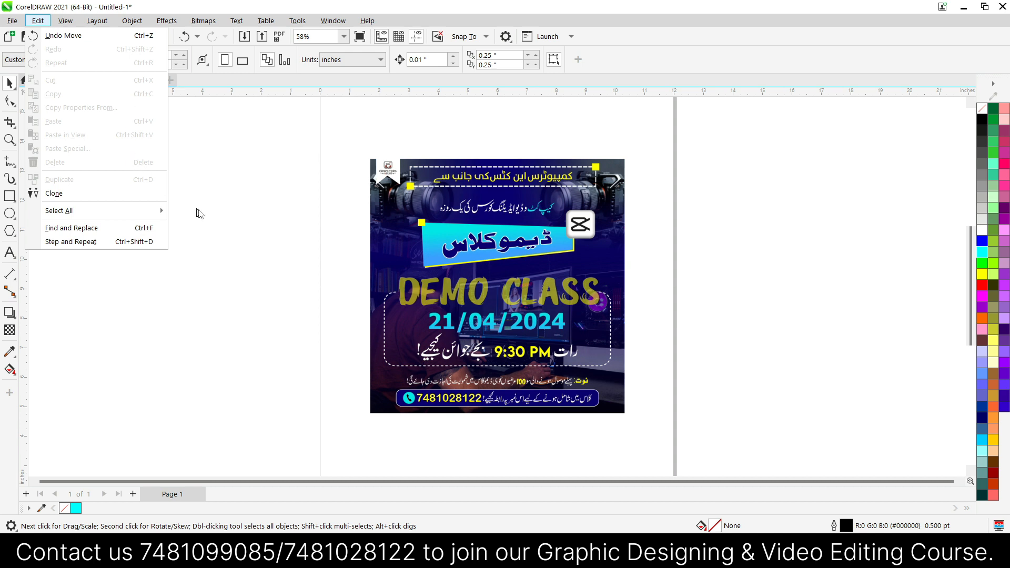
{"action": "left_click", "coordinate": [204, 215]}
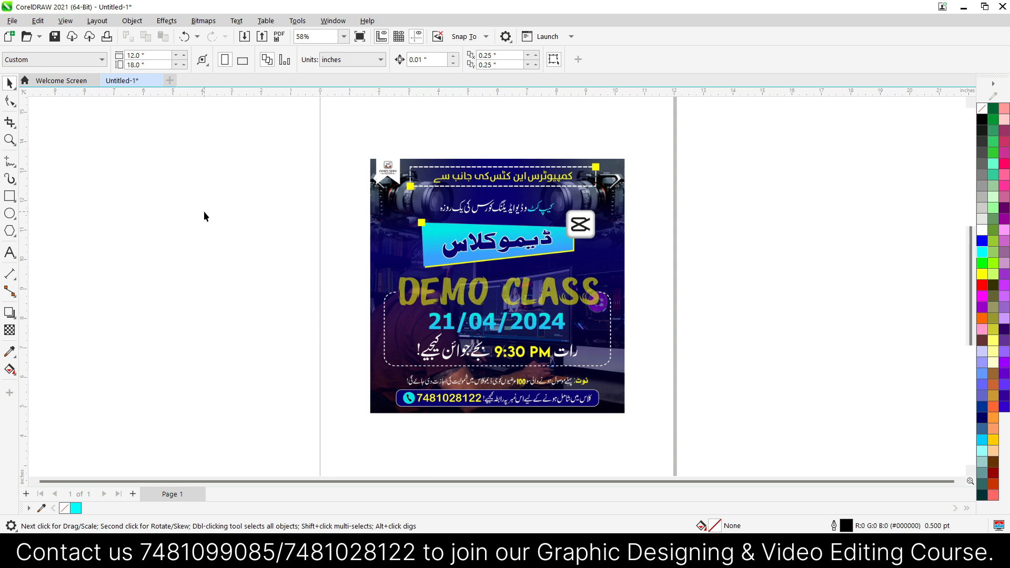
{"action": "scroll", "coordinate": [456, 252], "scroll_direction": "up", "scroll_amount": 1}
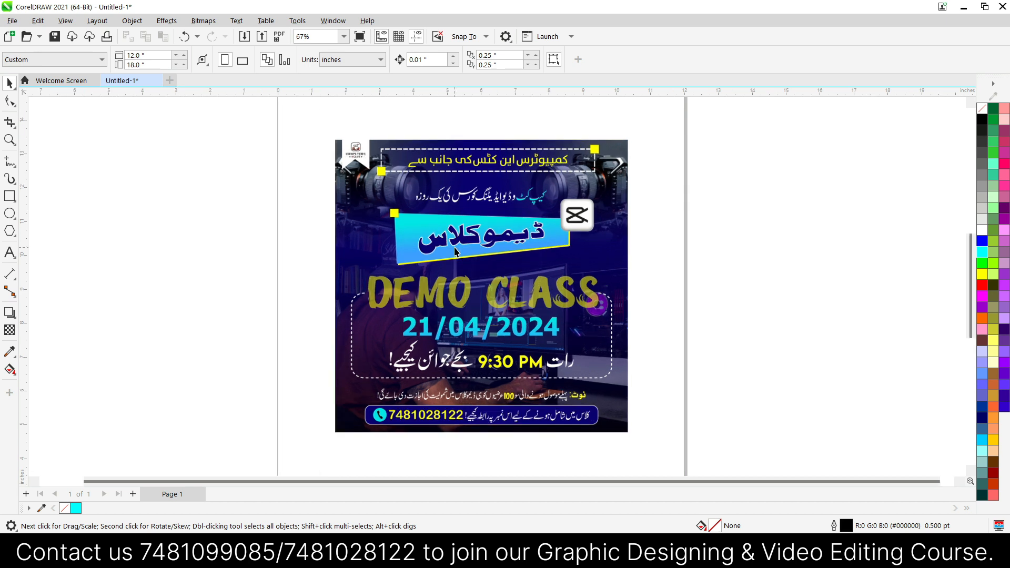